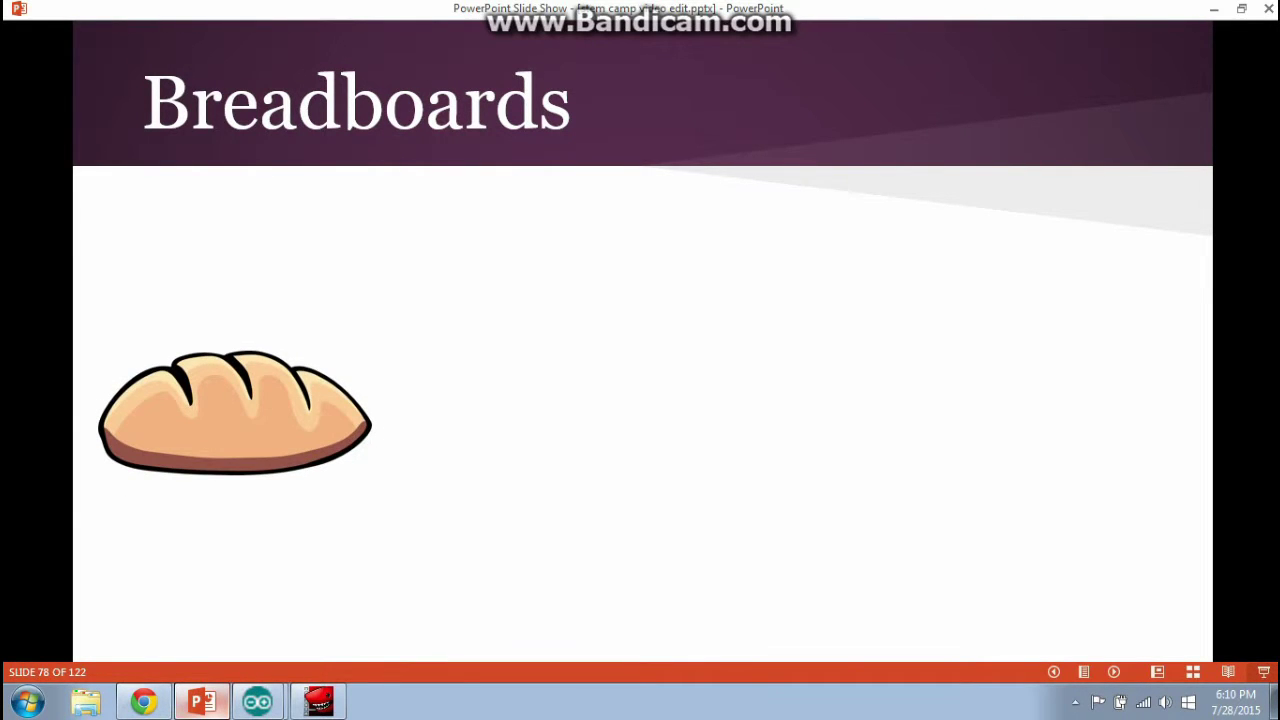
Advance the Breadboards slide to reveal the skateboard and the wired breadboard picture
key("Right")
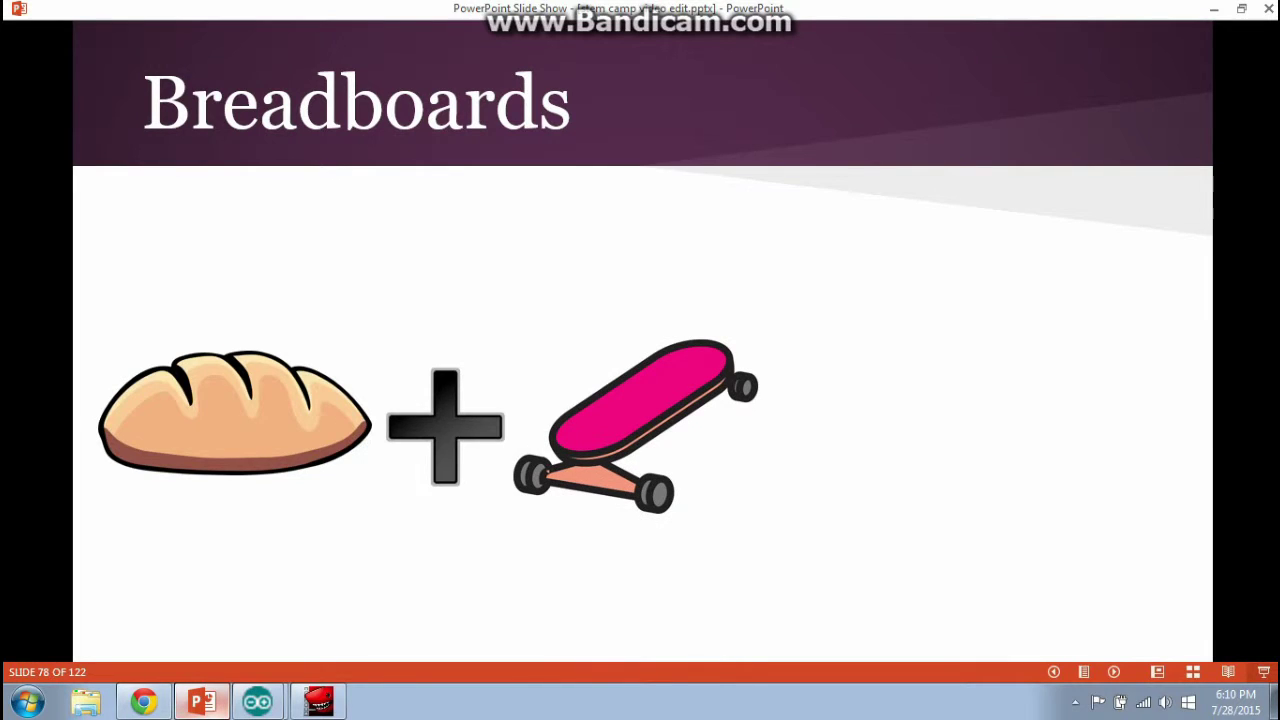
key("Right")
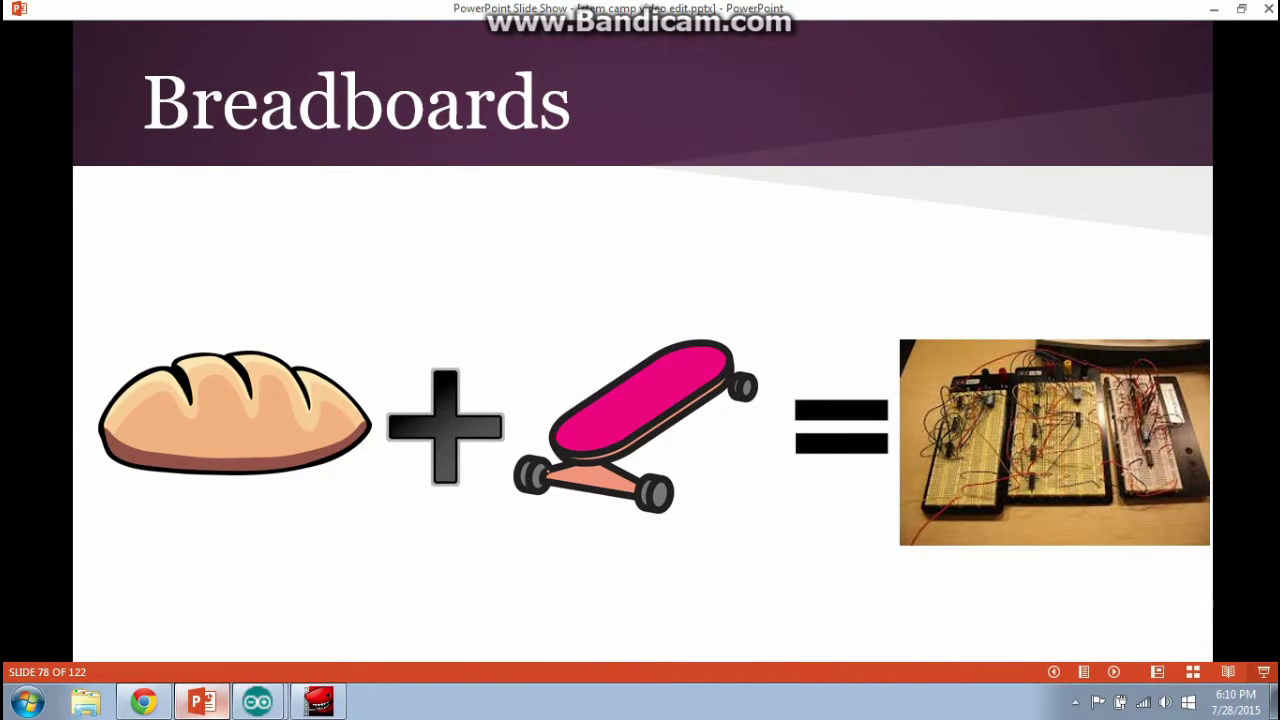
key("Right")
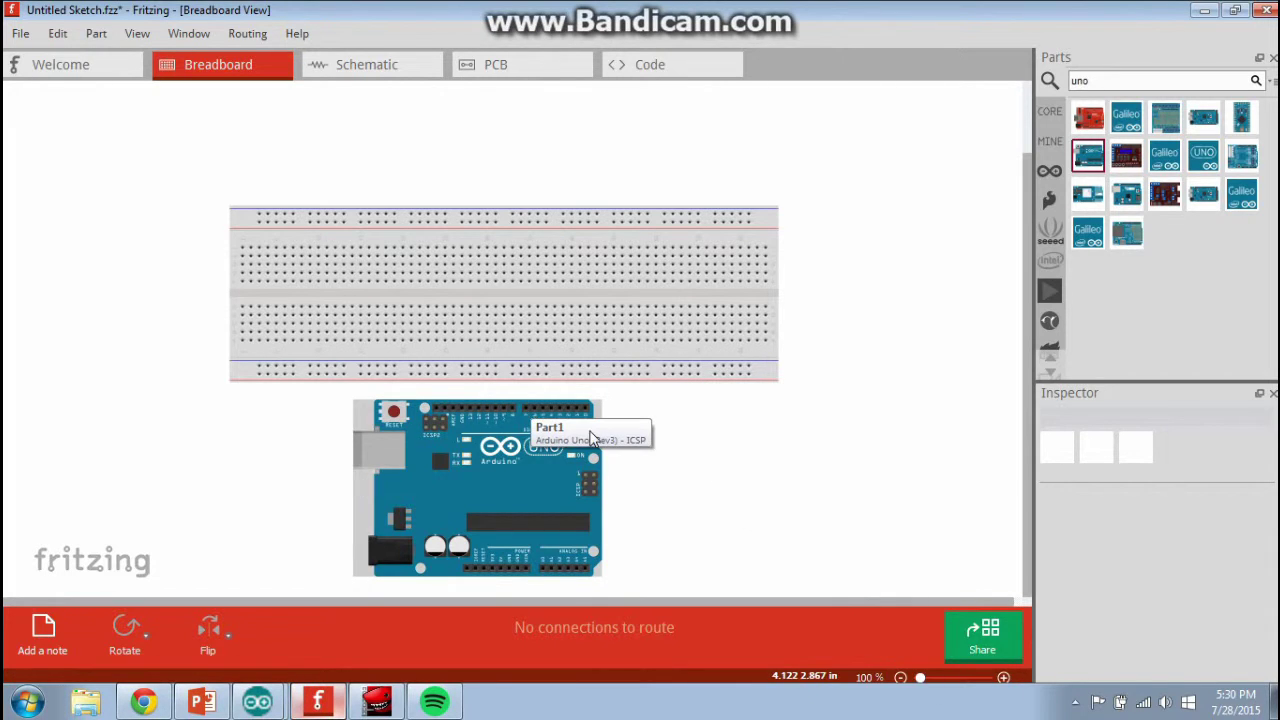
Move the Arduino Uno closer to the breadboard's lower edge, at location 1.310, 2.200, and enlarge the view to 200%
mouse_move(482, 434)
left_mouse_down()
mouse_move(486, 206)
mouse_move(437, 349)
mouse_move(516, 428)
mouse_move(482, 429)
left_mouse_up()
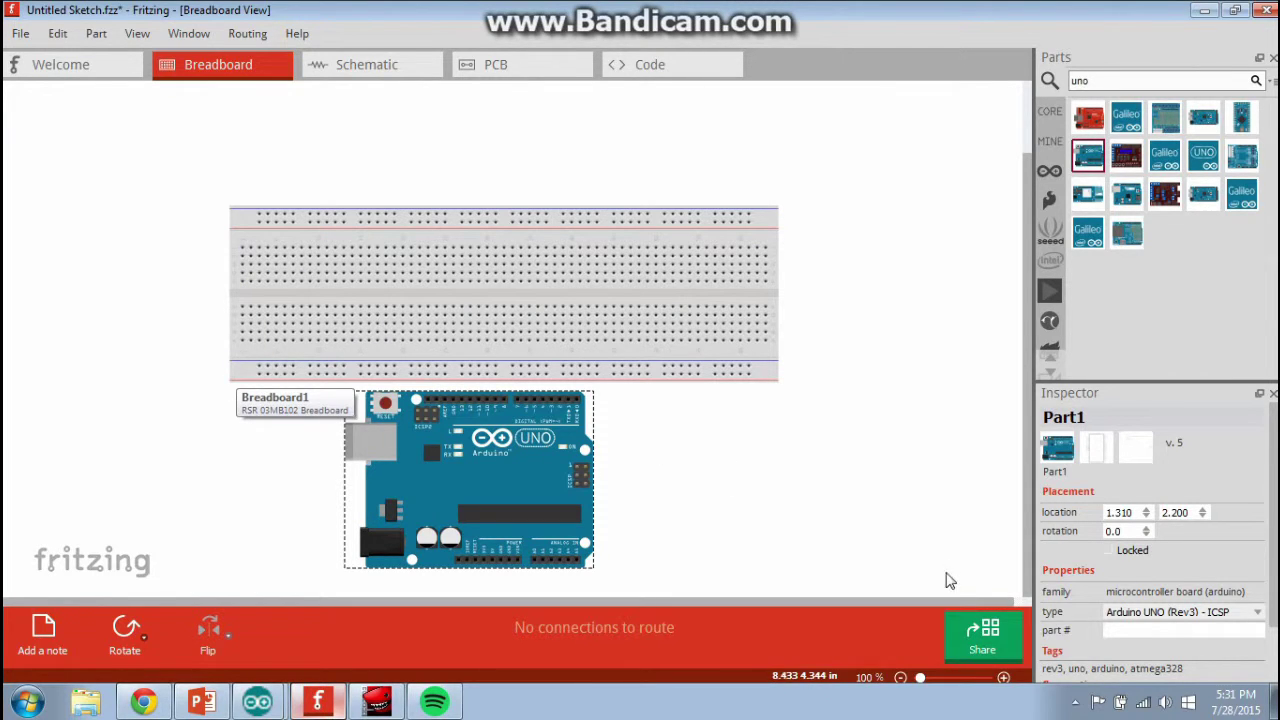
left_click(1003, 677)
left_click(1003, 677)
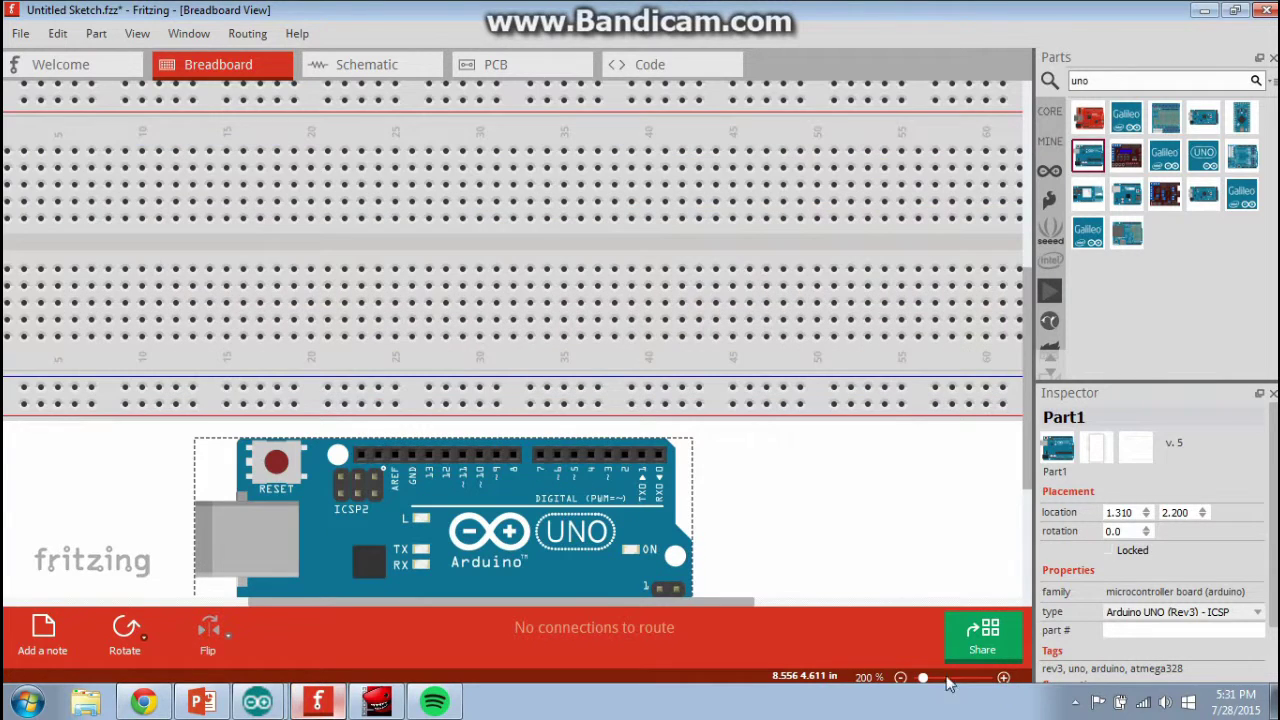
left_click_drag(731, 605, 634, 602)
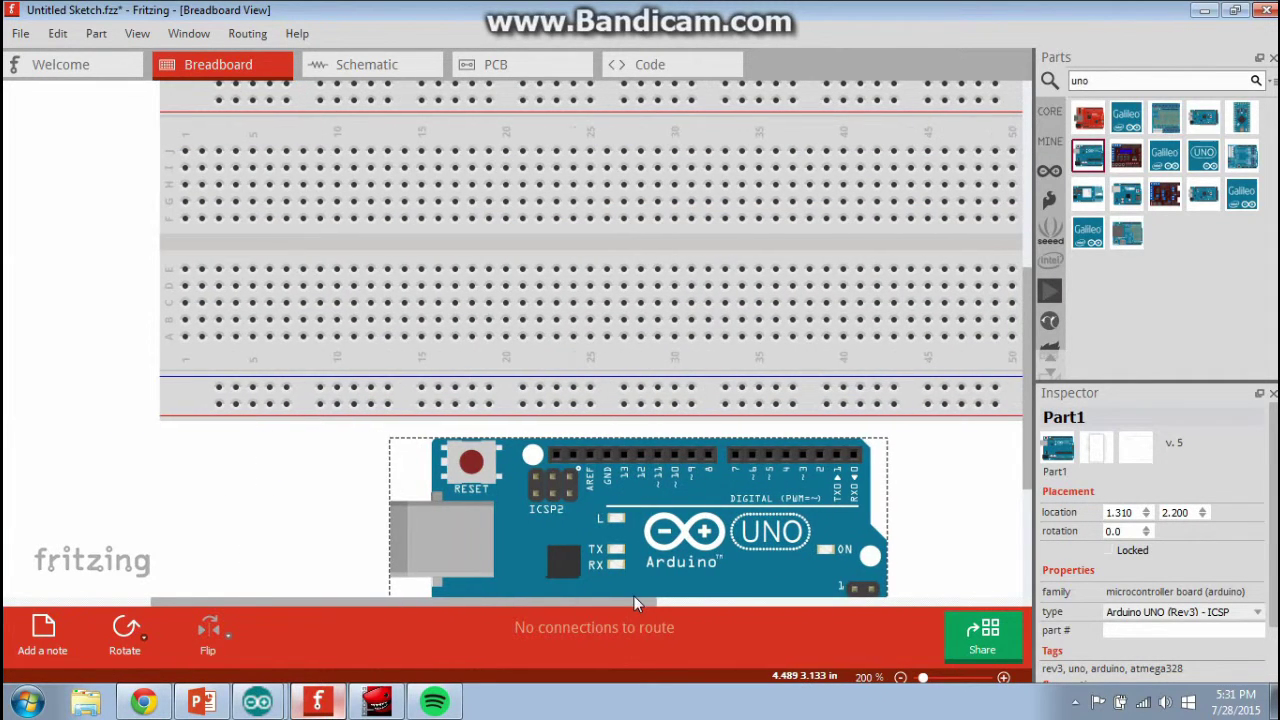
Draw five vertical wires joining row A to row E in breadboard columns 1 to 5
left_click_drag(184, 336, 186, 280)
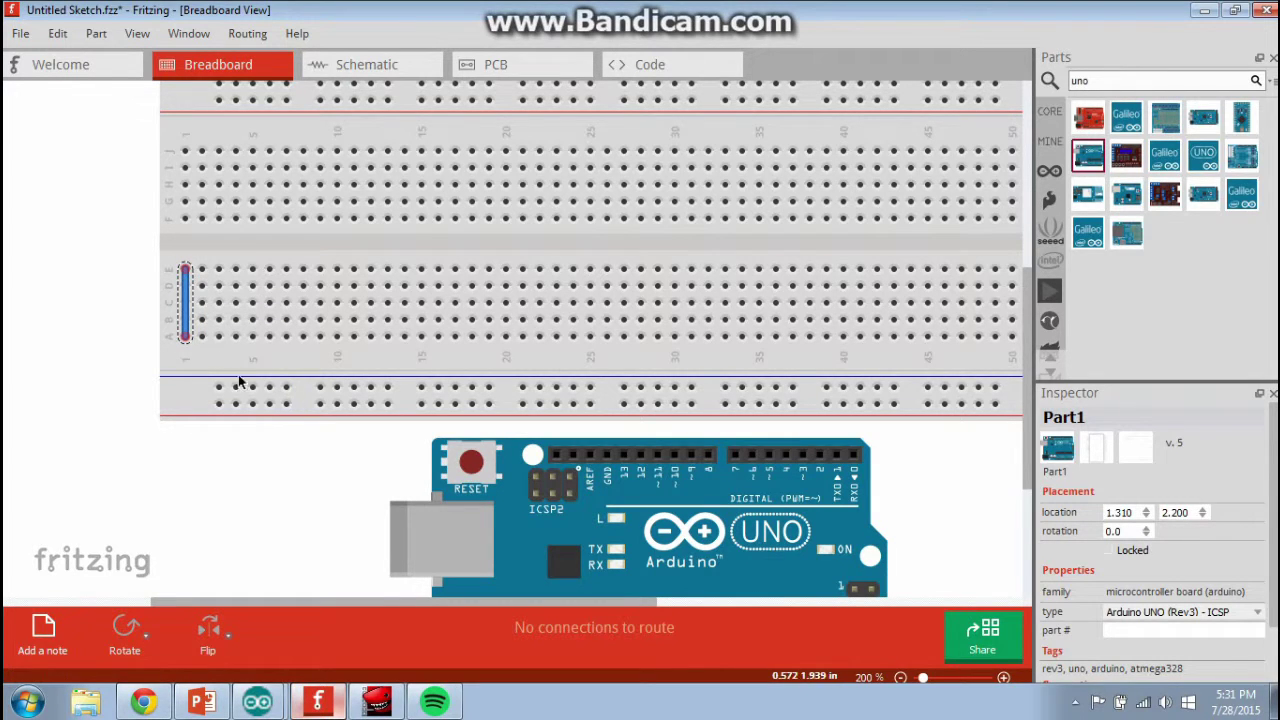
left_click_drag(202, 342, 201, 270)
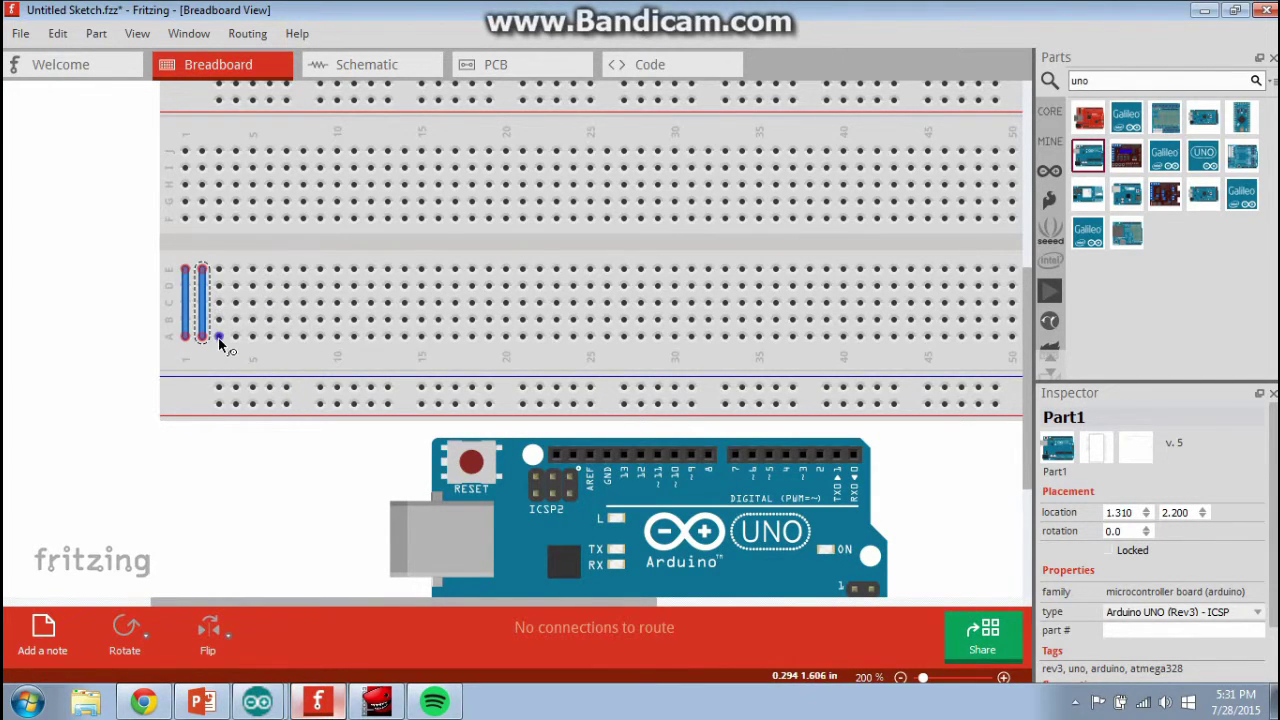
left_click_drag(217, 337, 218, 270)
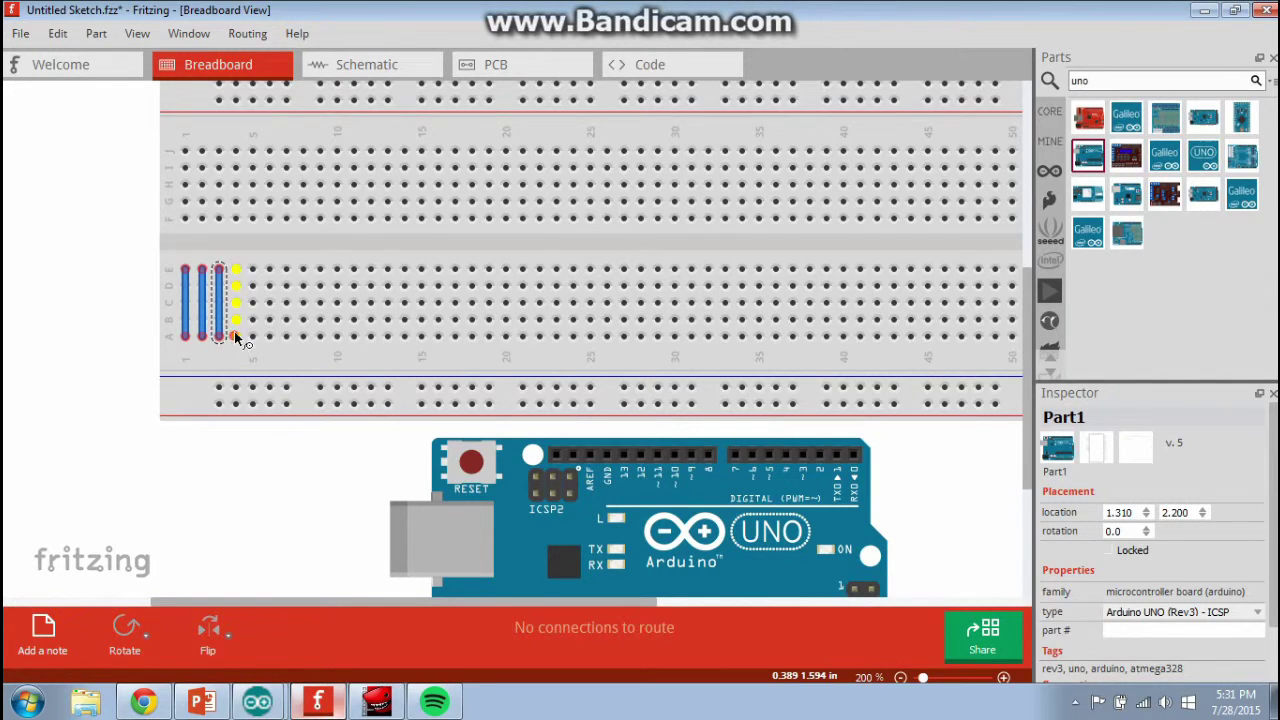
left_click_drag(235, 337, 240, 278)
left_click_drag(254, 337, 252, 283)
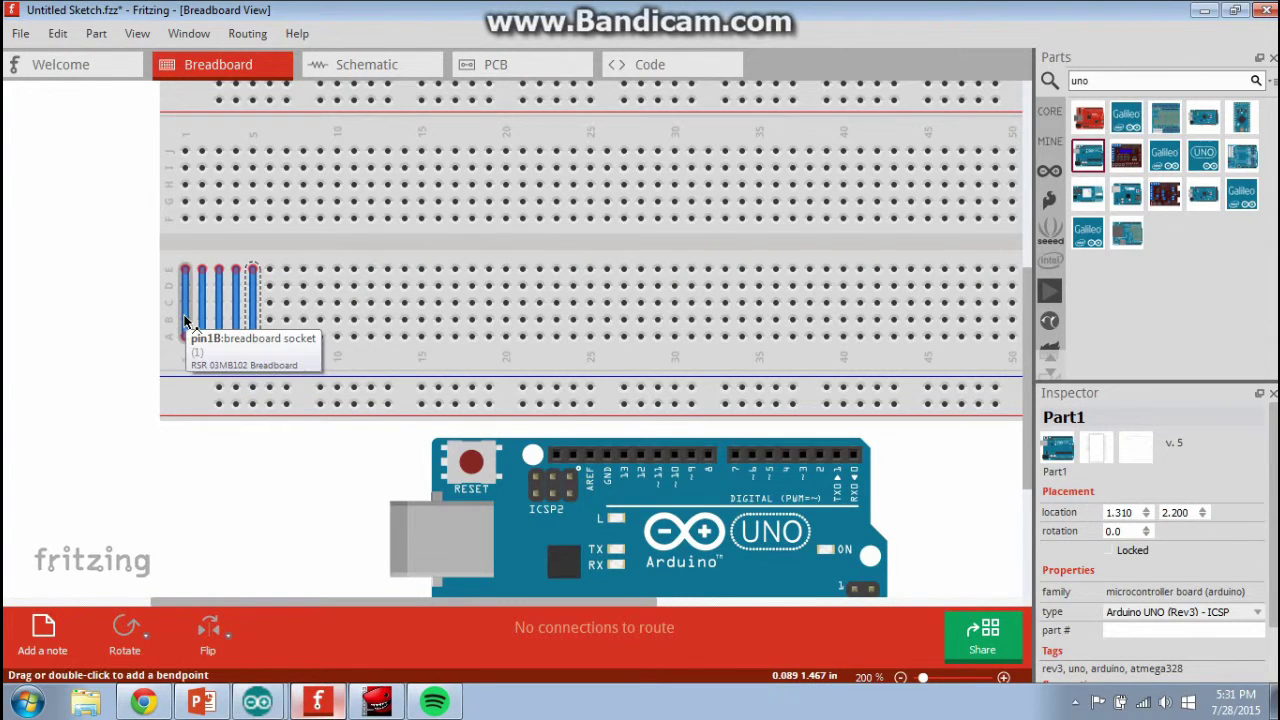
Undo the five wires drawn in breadboard columns 1 to 5
key("ctrl+z")
key("ctrl+z")
key("ctrl+z")
key("ctrl+z")
key("ctrl+z")
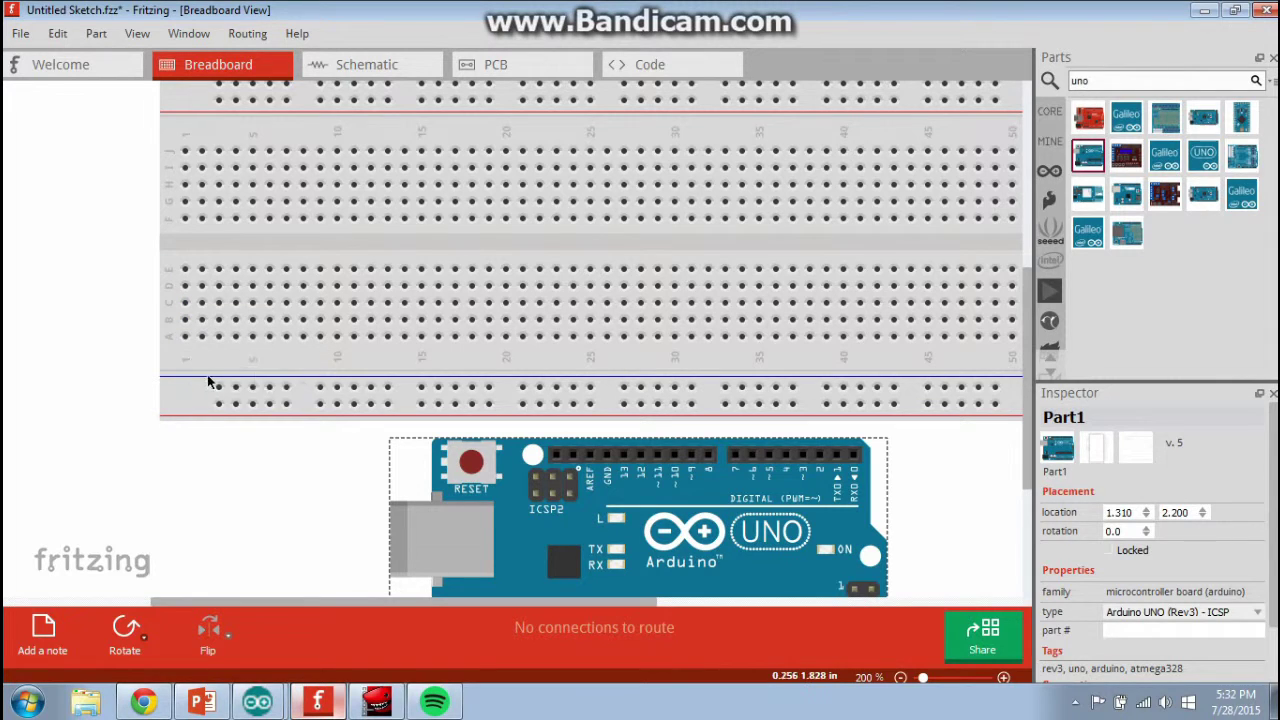
Wire breadboard hole A1 to Arduino pin 13 and shift the Arduino so that pin 13 sits directly below column 1
left_click_drag(185, 337, 86, 338)
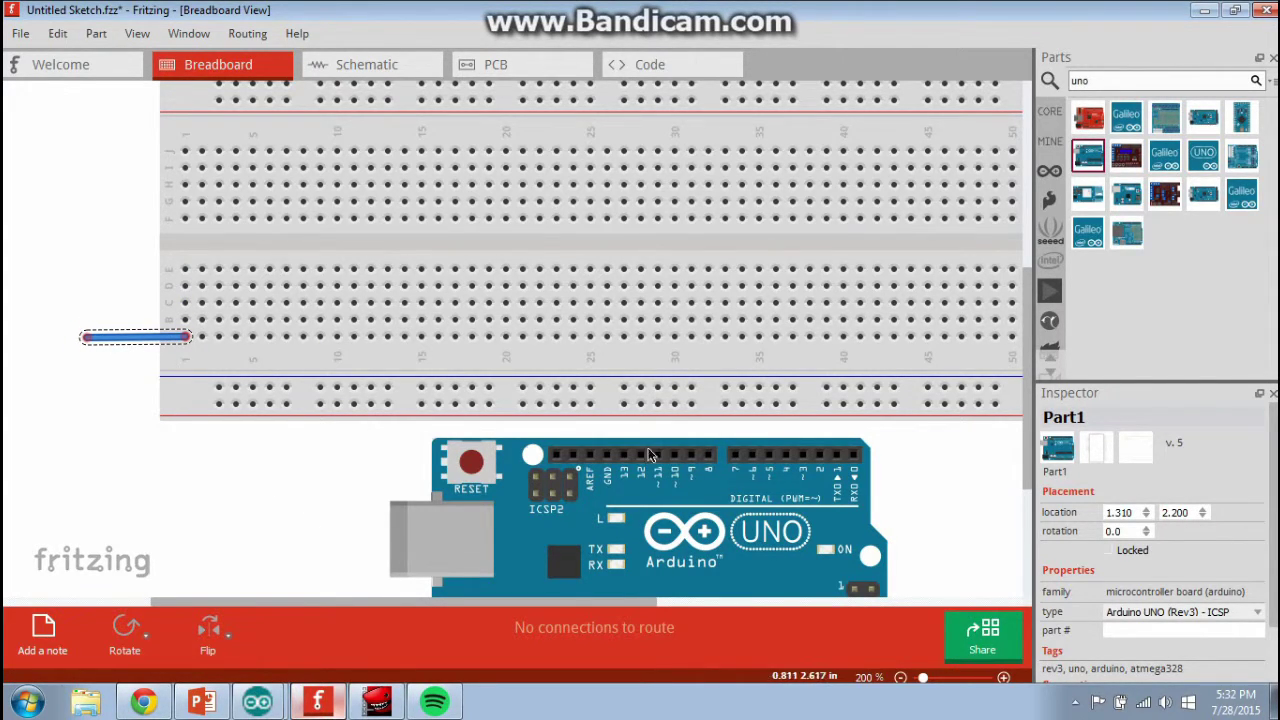
left_click_drag(86, 337, 623, 458)
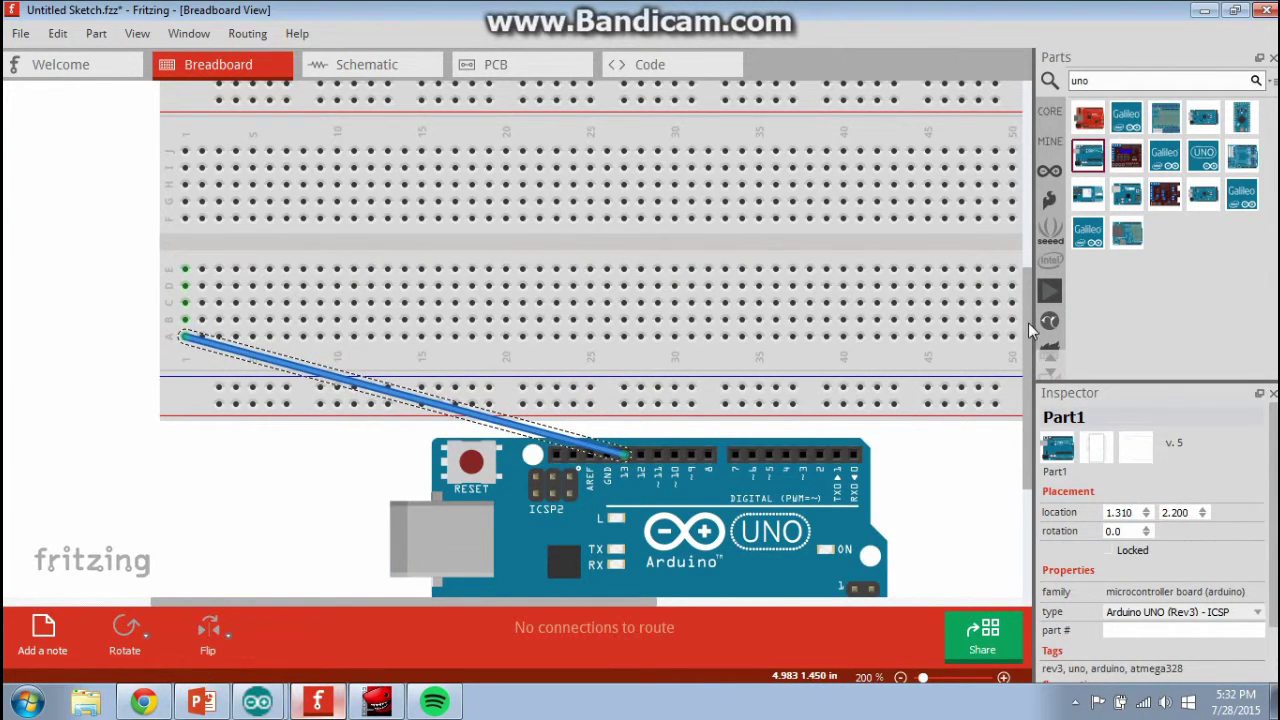
left_click_drag(1028, 325, 1033, 402)
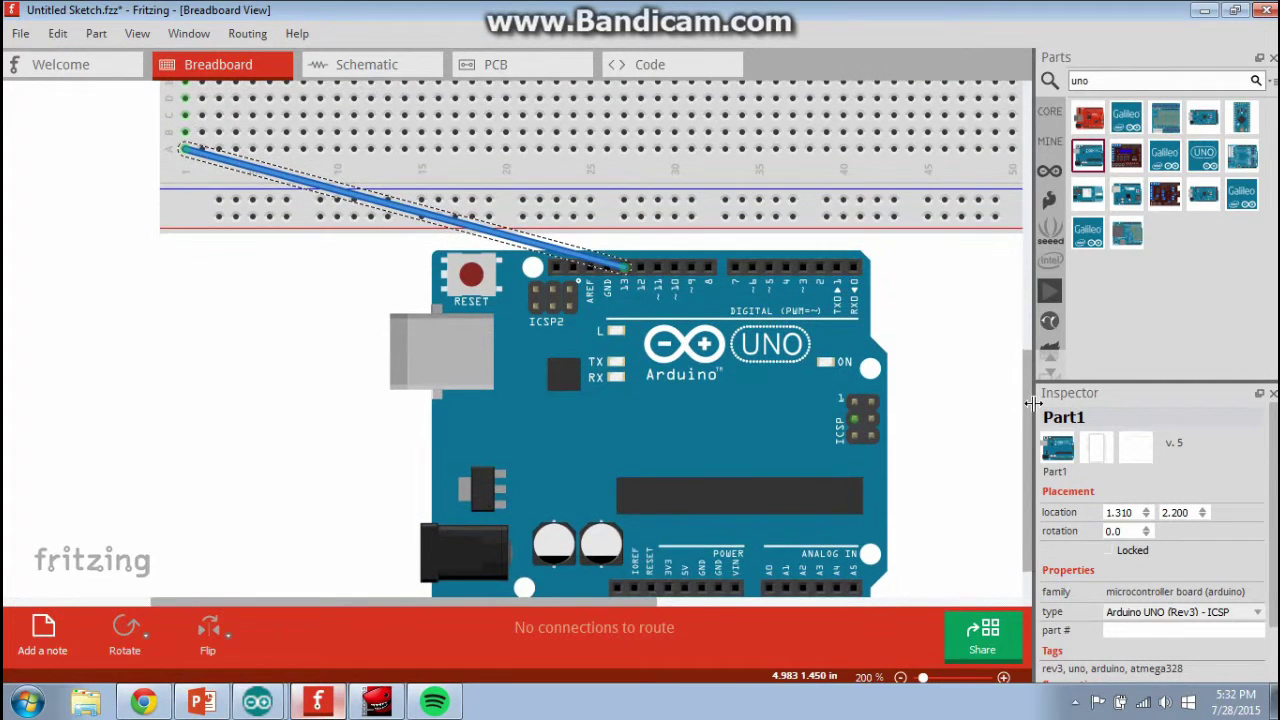
left_click_drag(825, 295, 385, 292)
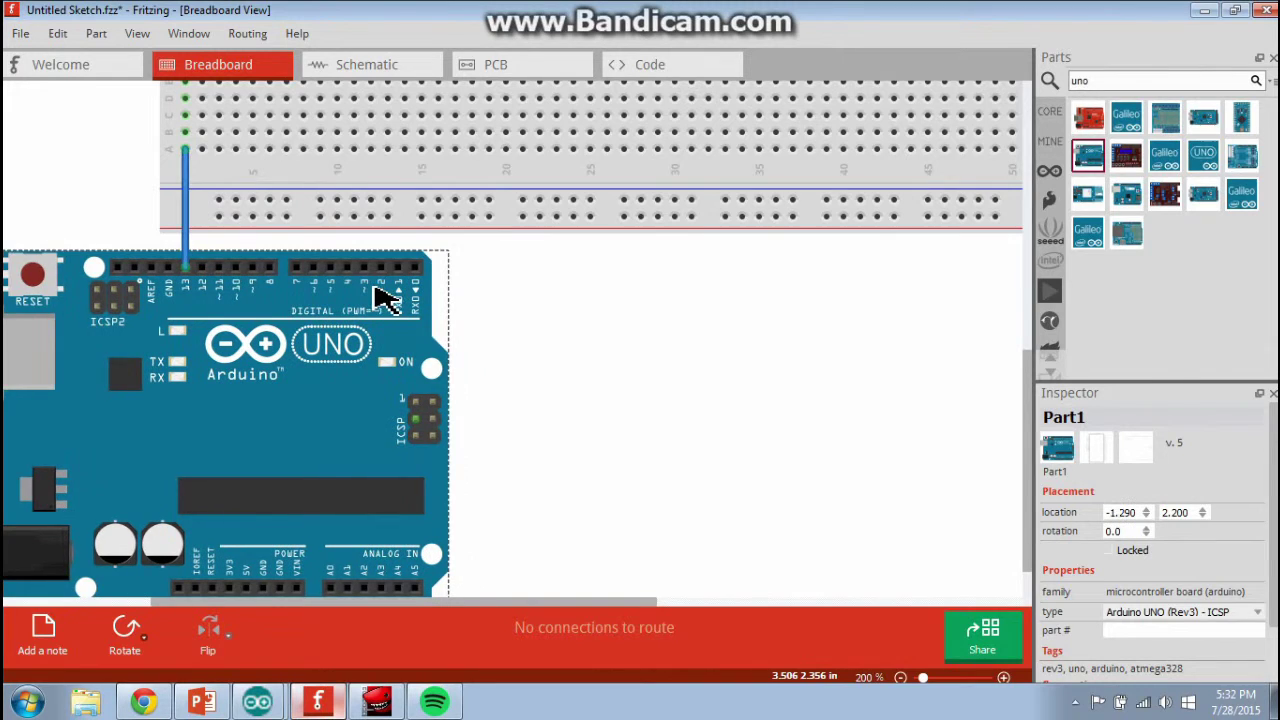
Search the parts library for "led" and place the side-firing 940nm LED with its legs in breadboard columns 1 and 2
left_click_drag(1030, 432, 1019, 371)
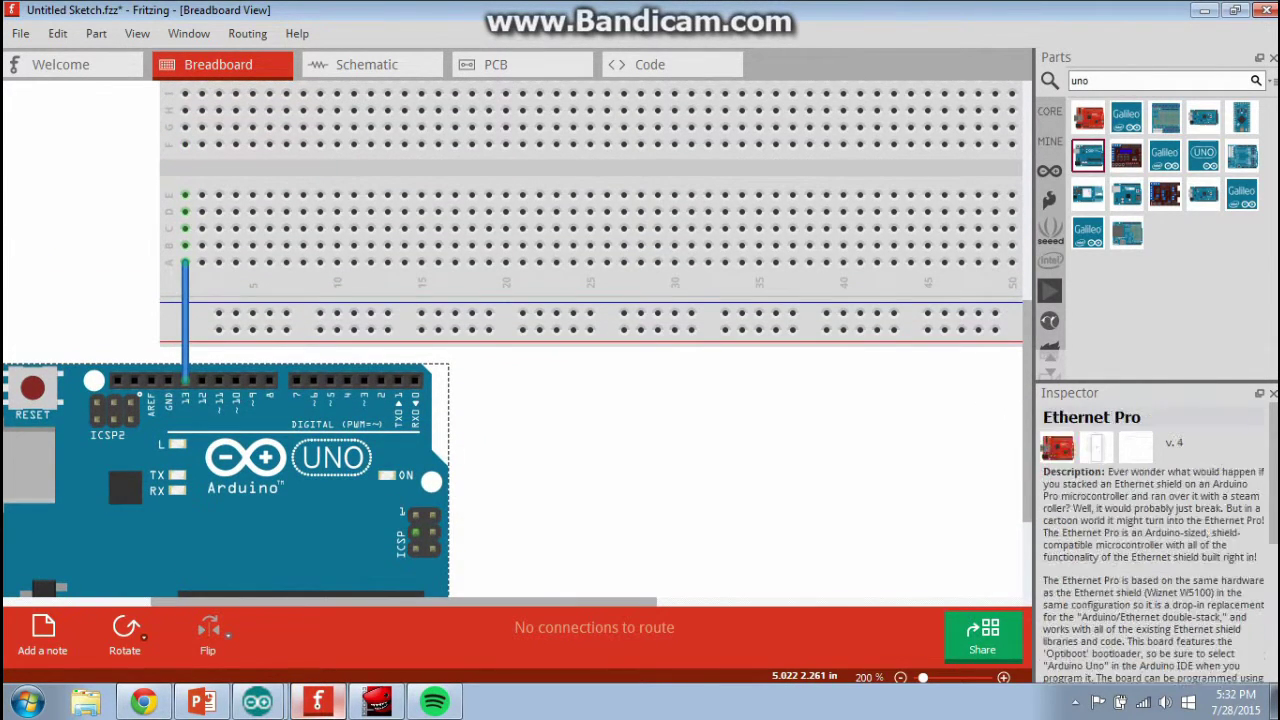
key("Return")
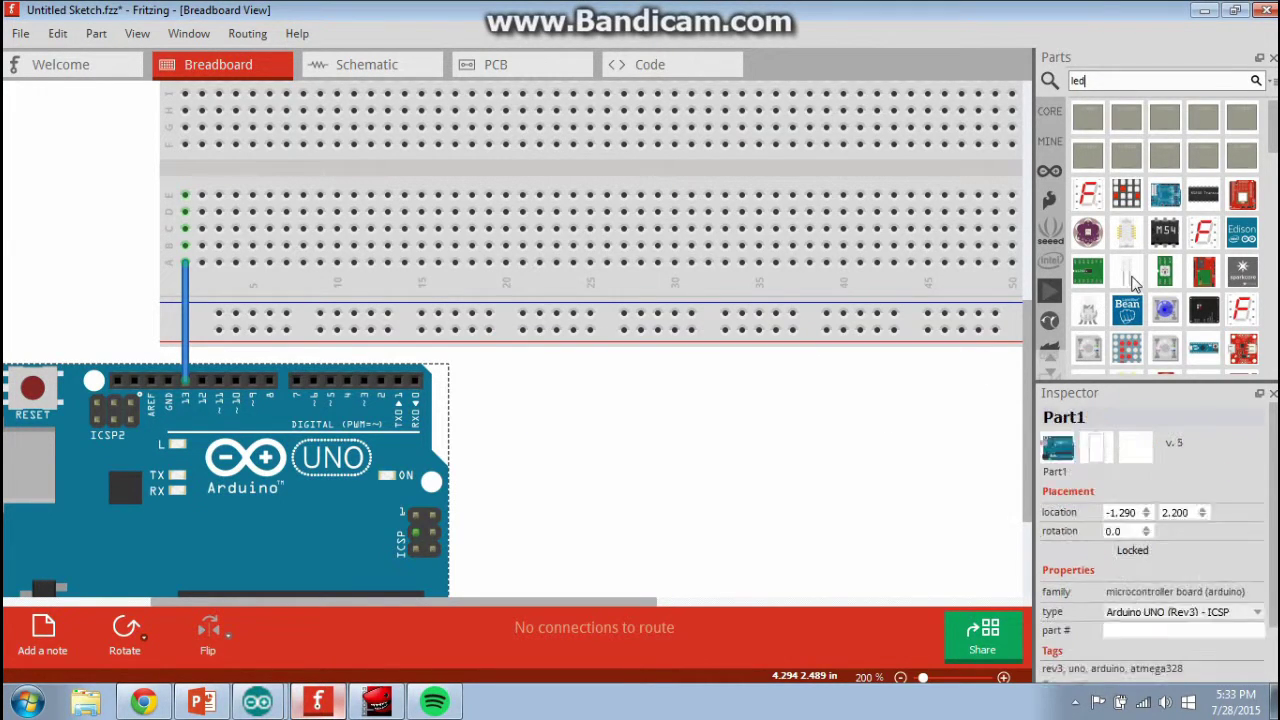
left_click_drag(1133, 283, 192, 212)
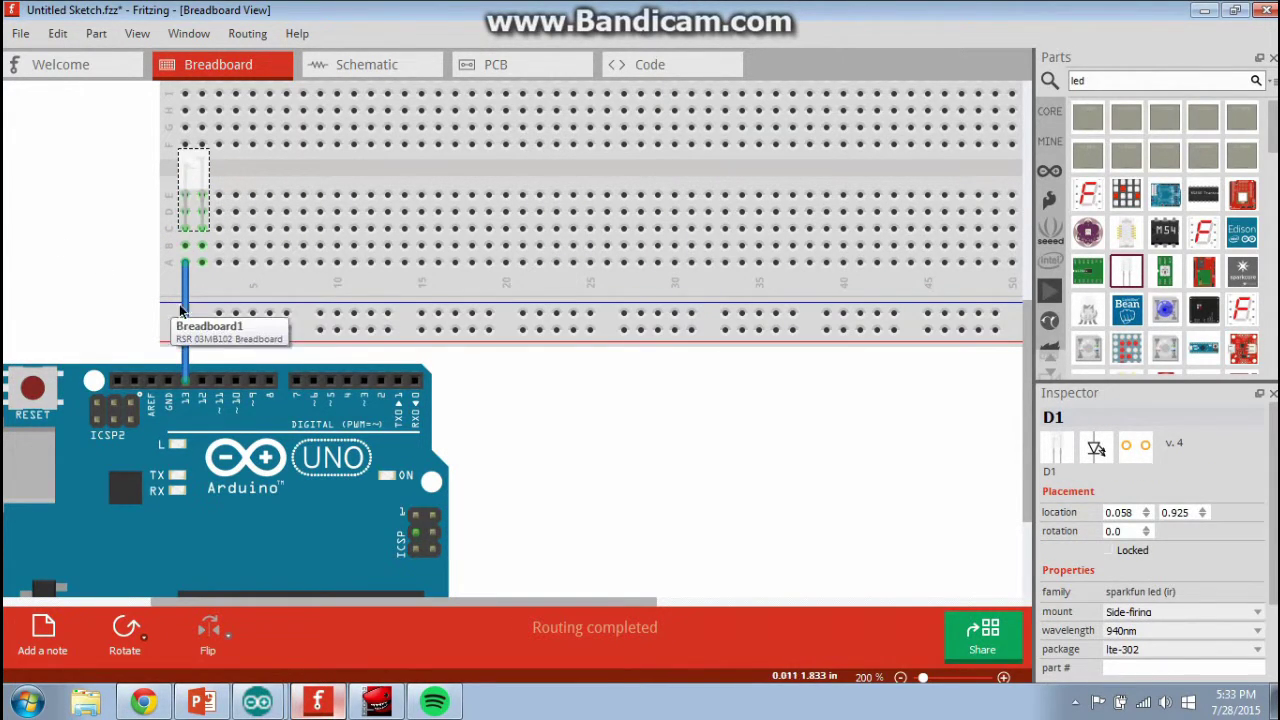
Search the parts library for "resistor" and place a 220 ohm resistor in row B from column 2 to column 6
left_click(1098, 84)
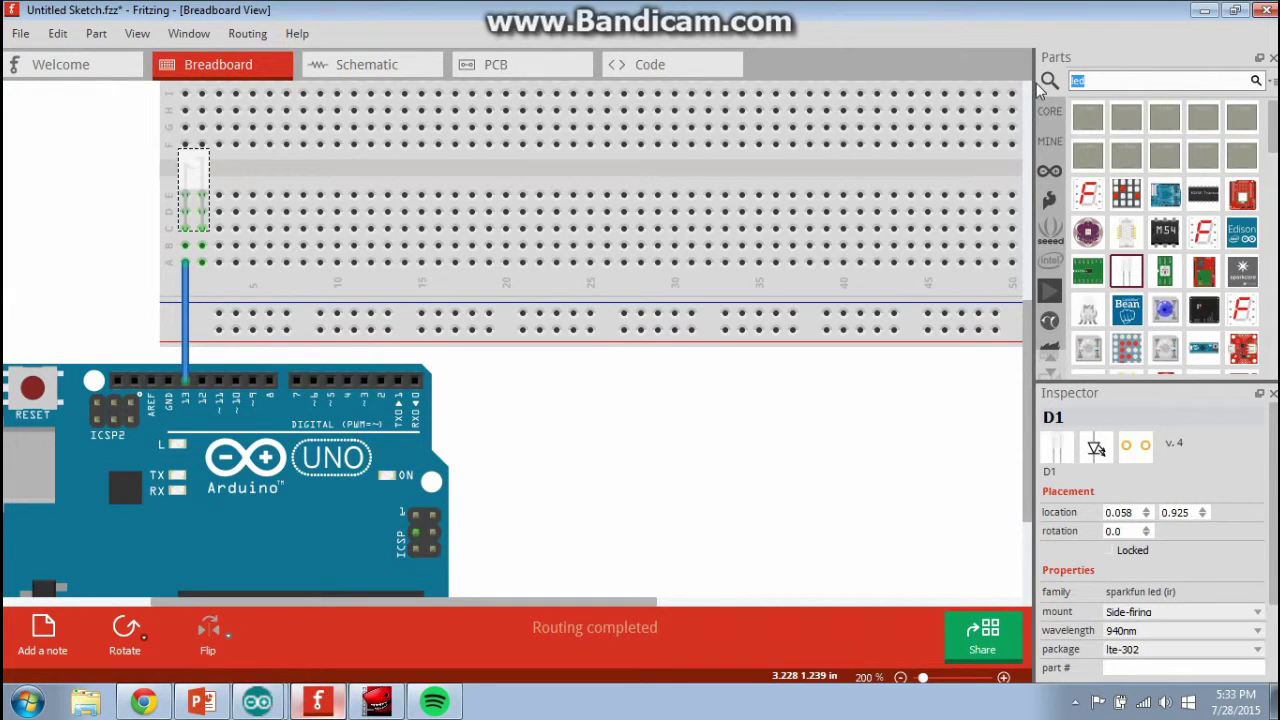
type("resistor")
key("Return")
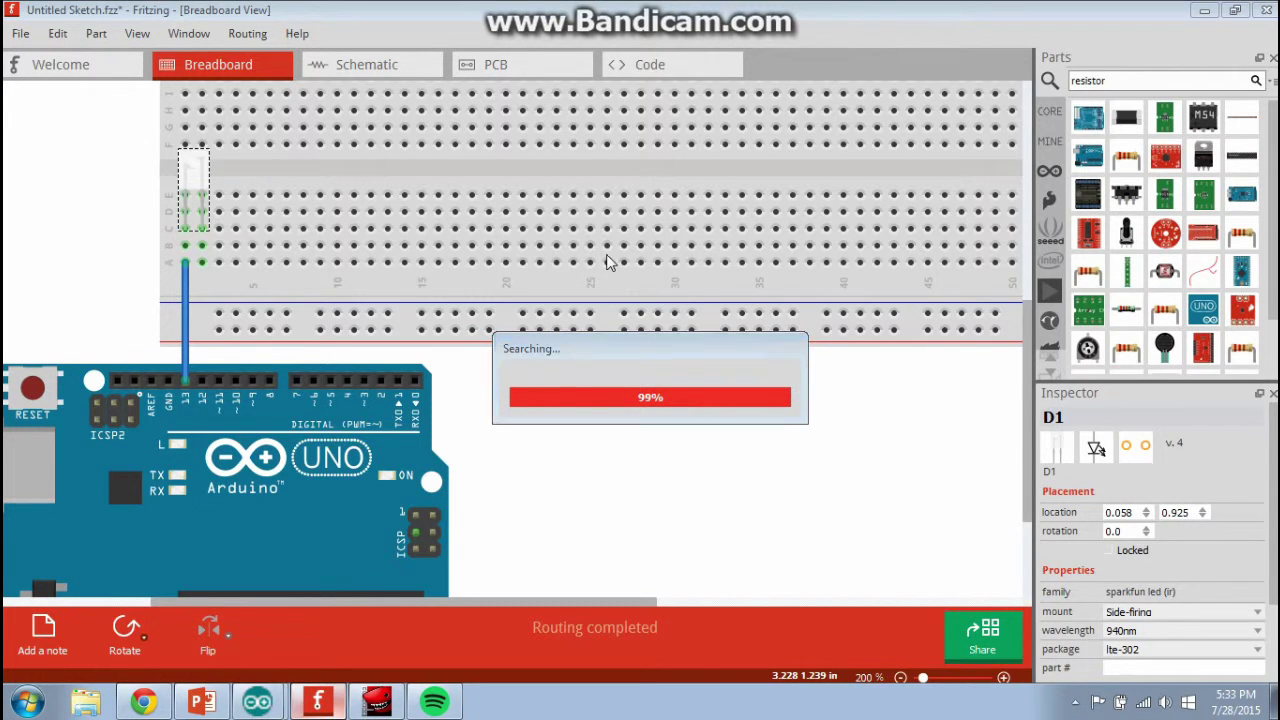
left_click(1120, 163)
left_click_drag(1105, 170, 251, 251)
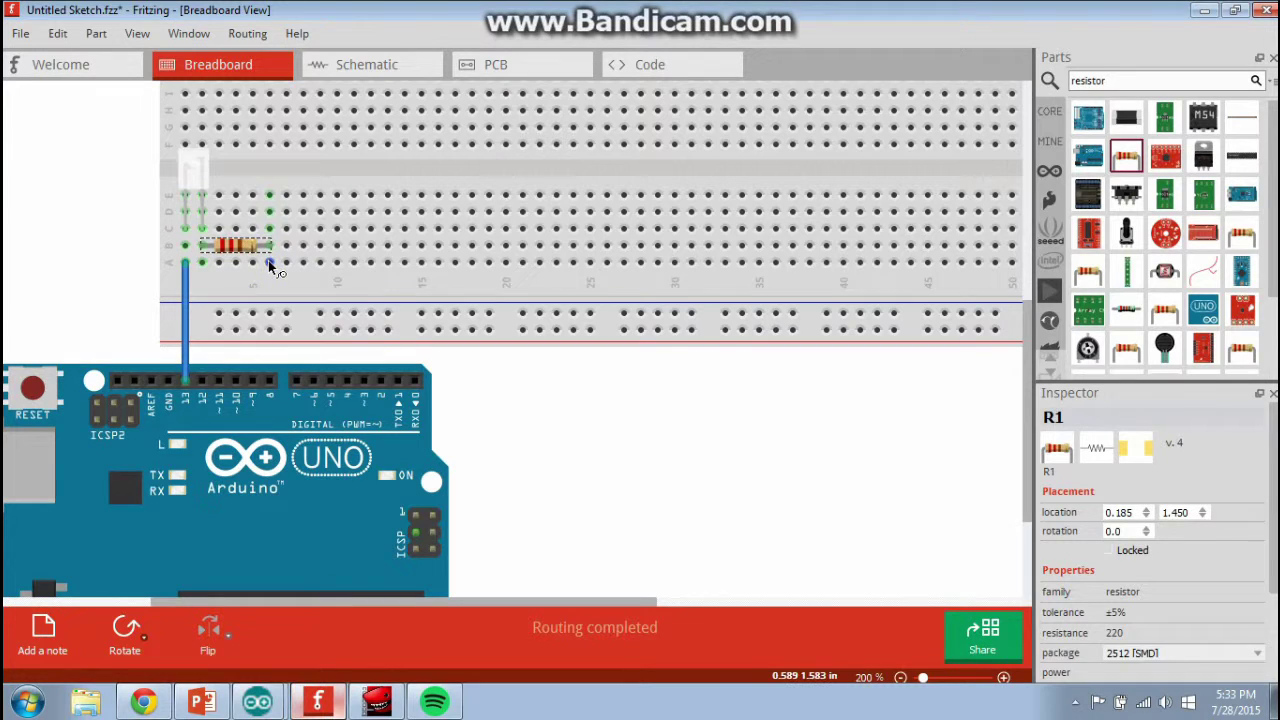
Reconnect the column 1 wire to the Arduino's GND pin and wire breadboard hole A6 to pin 13
left_click_drag(269, 264, 285, 330)
left_click_drag(195, 385, 168, 381)
left_click_drag(286, 337, 195, 385)
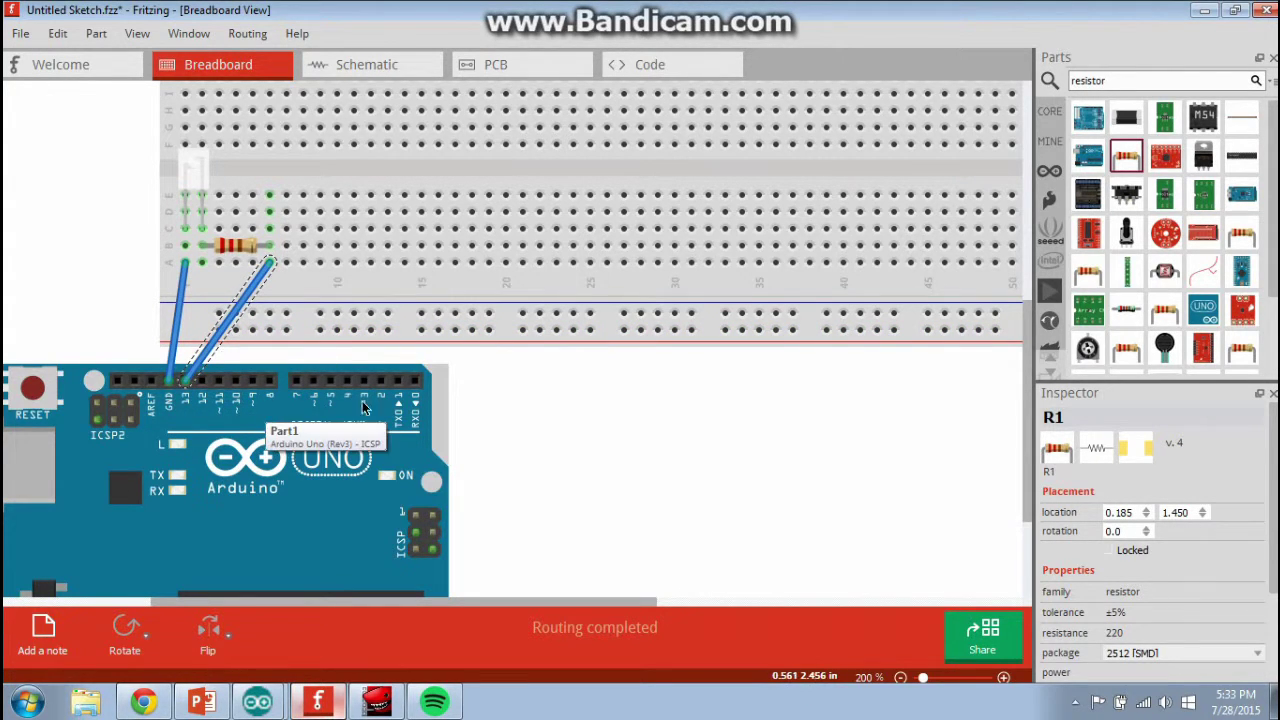
Look through the circuit's schematic, PCB and code views, ending on the schematic
left_click(562, 437)
left_click_drag(1029, 436, 1018, 446)
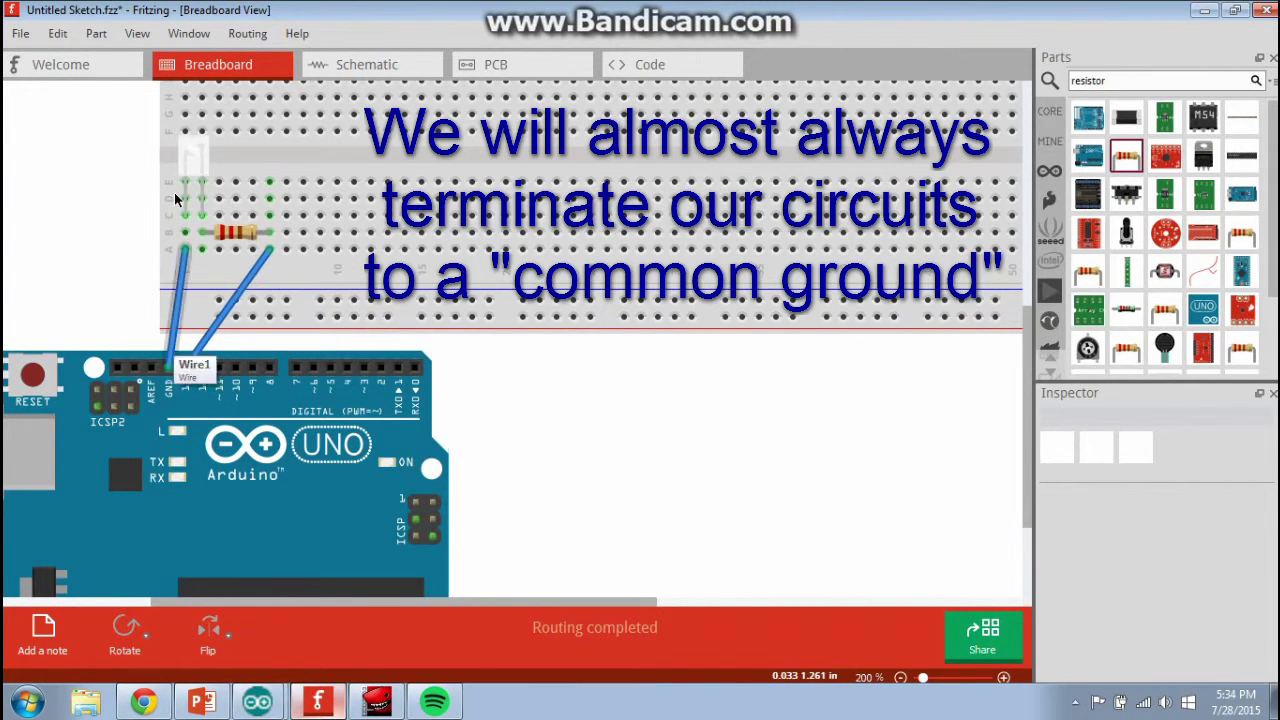
left_click(366, 64)
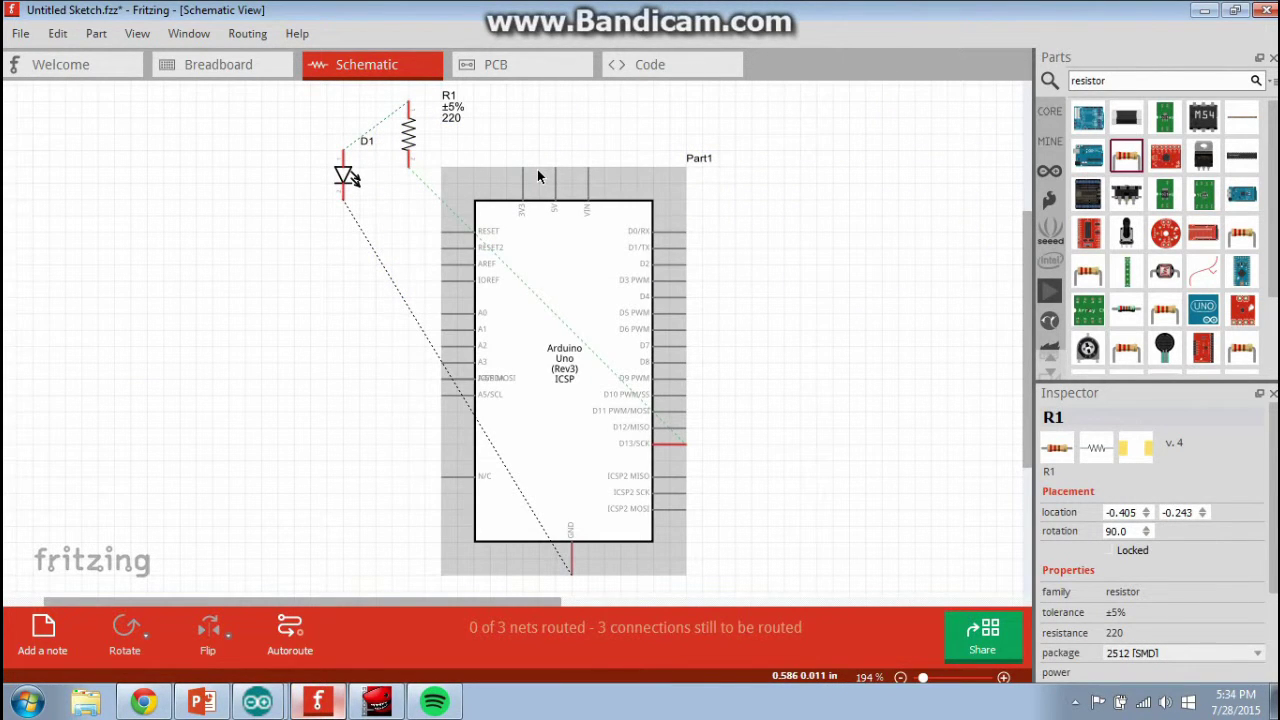
left_click(508, 66)
left_click(639, 70)
left_click(360, 64)
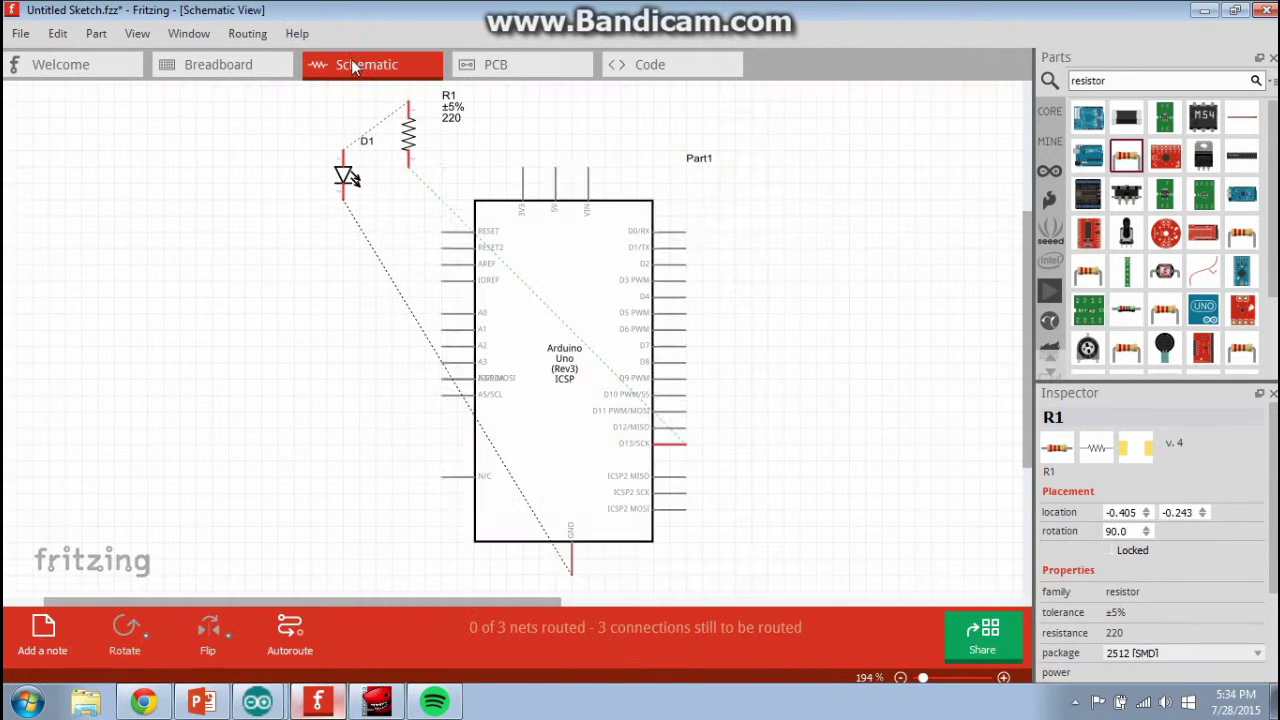
Move the resistor and LED symbols beside the Arduino's D13 side, with the resistor's lower end level with pin D13
left_click_drag(418, 145, 806, 460)
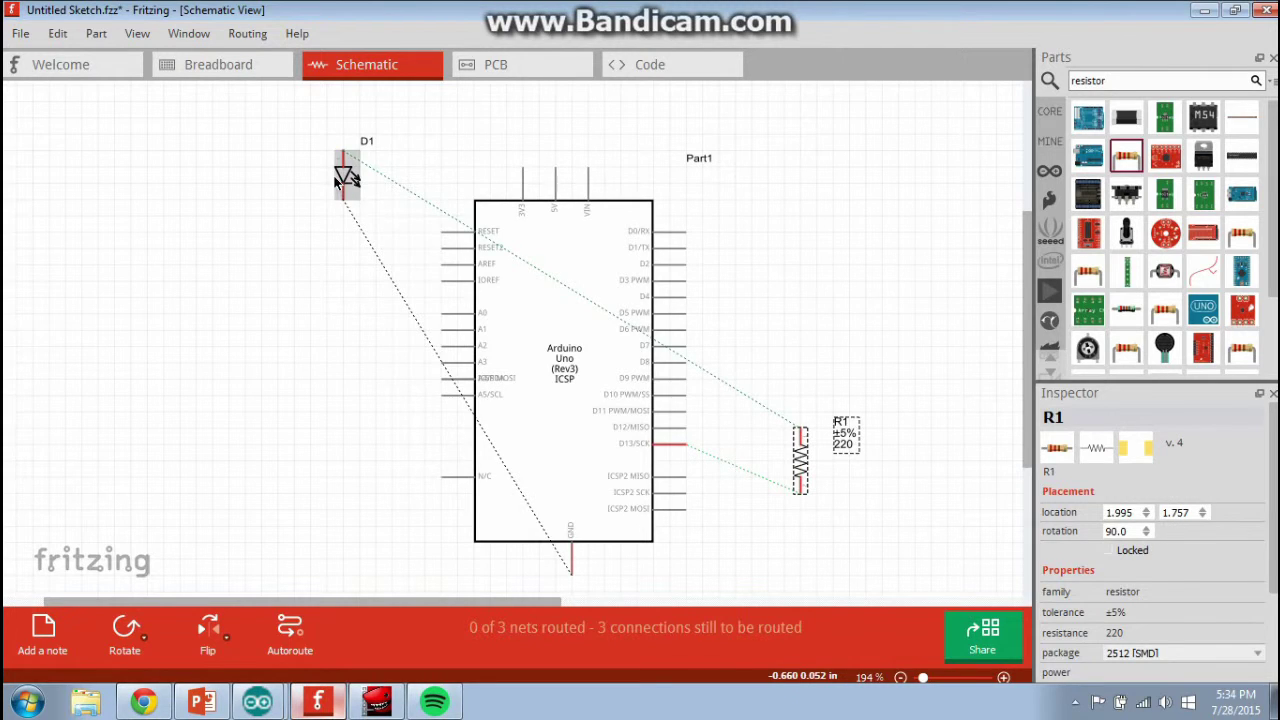
left_click_drag(346, 177, 876, 483)
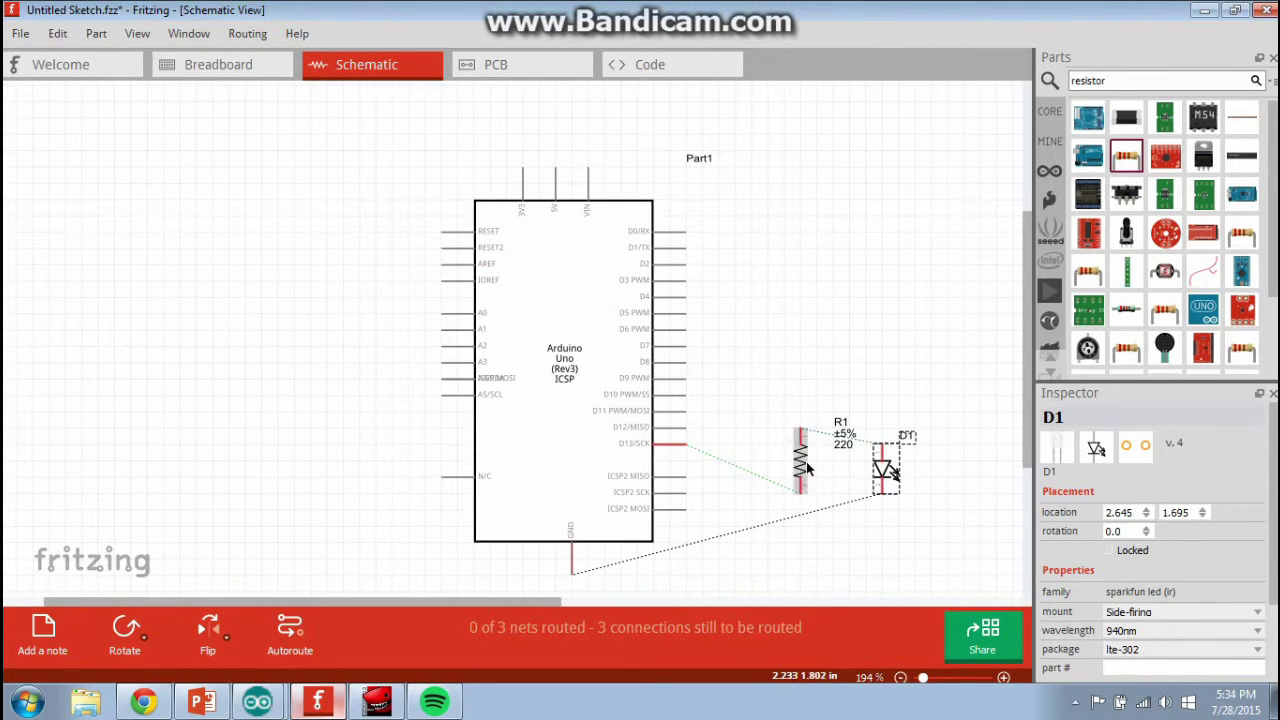
left_click_drag(800, 452, 755, 418)
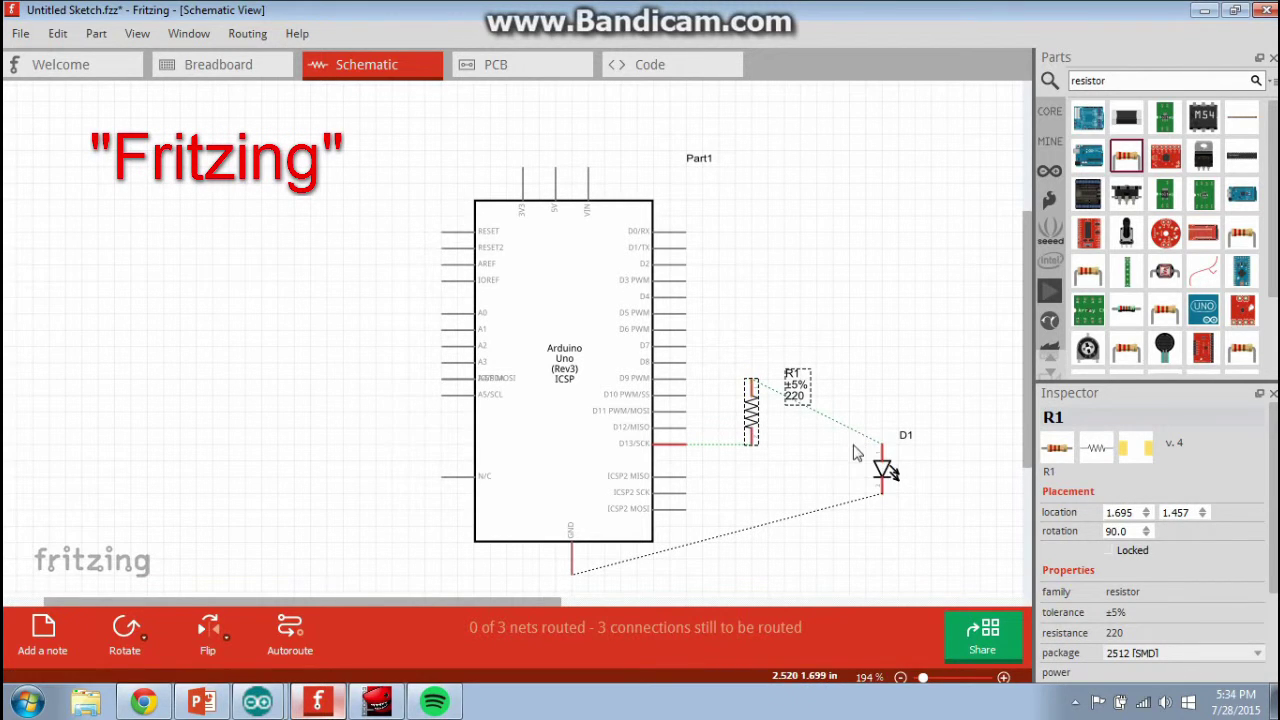
mouse_move(887, 474)
left_mouse_down()
mouse_move(893, 458)
mouse_move(887, 467)
left_mouse_up()
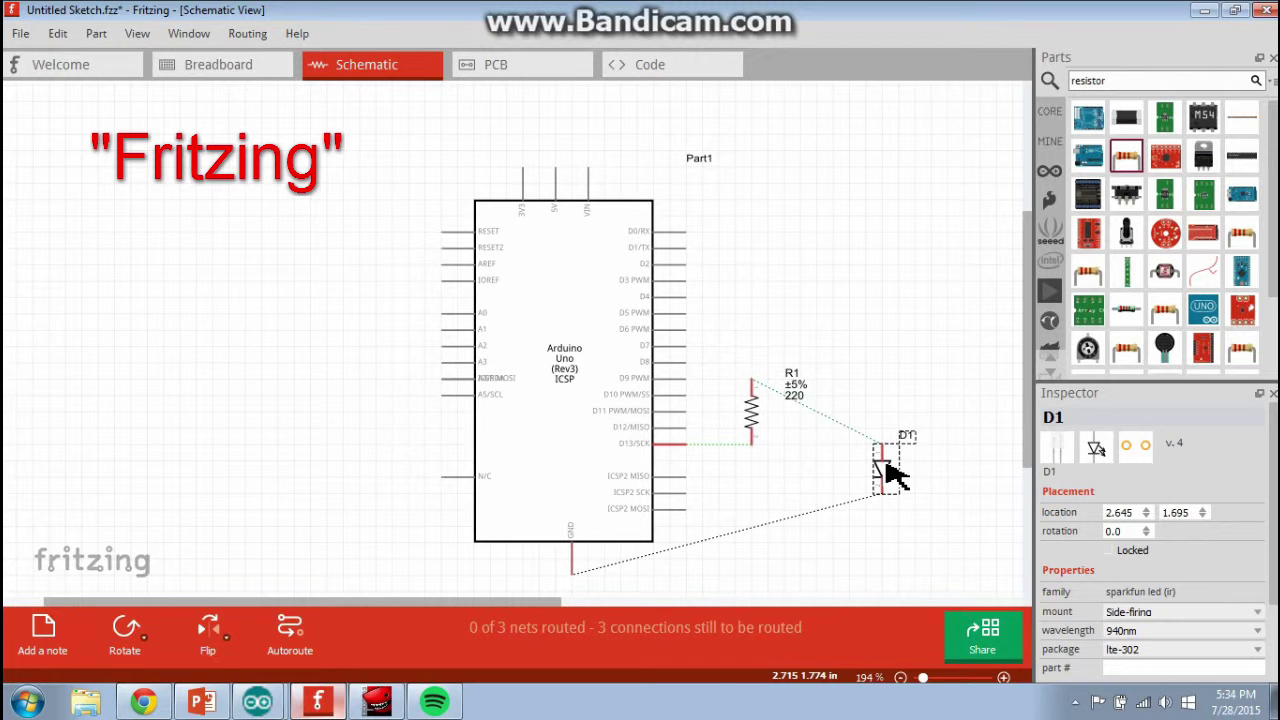
left_click_drag(1023, 438, 1025, 459)
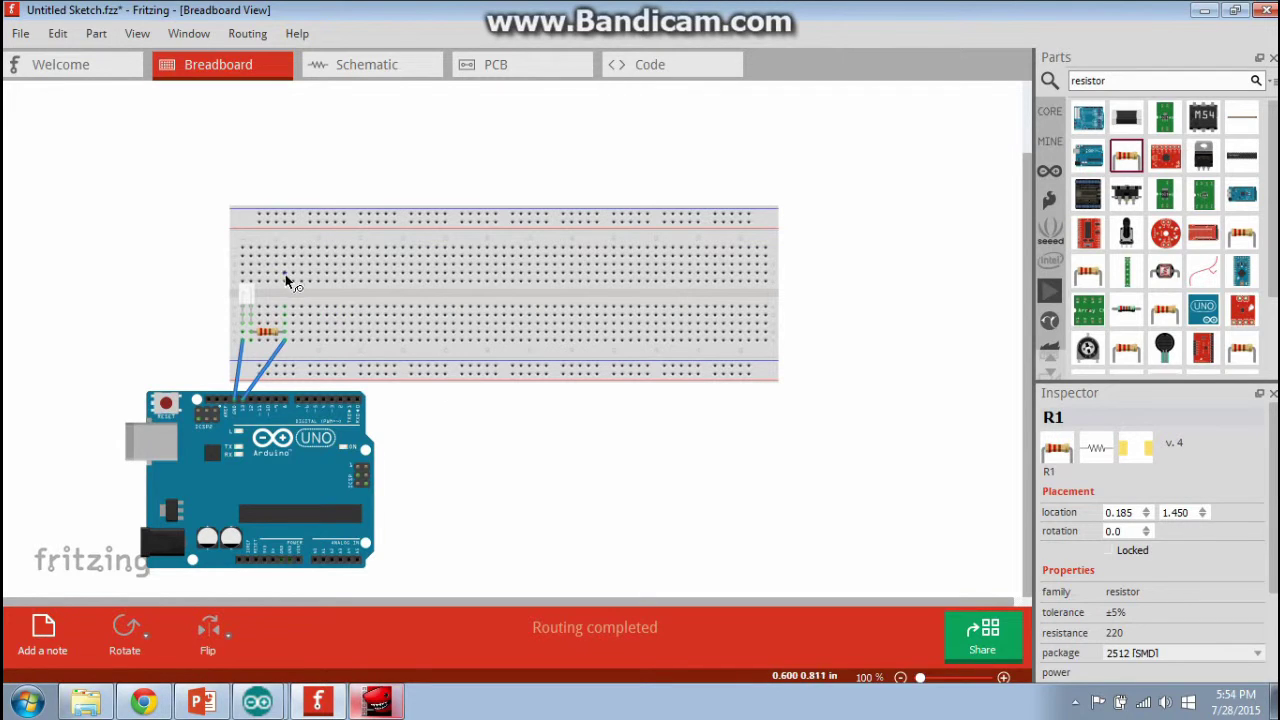
Draw a trial wire from the breadboard's upper power rail out to empty space, and delete it
left_click_drag(284, 282, 285, 248)
left_click_drag(259, 229, 192, 182)
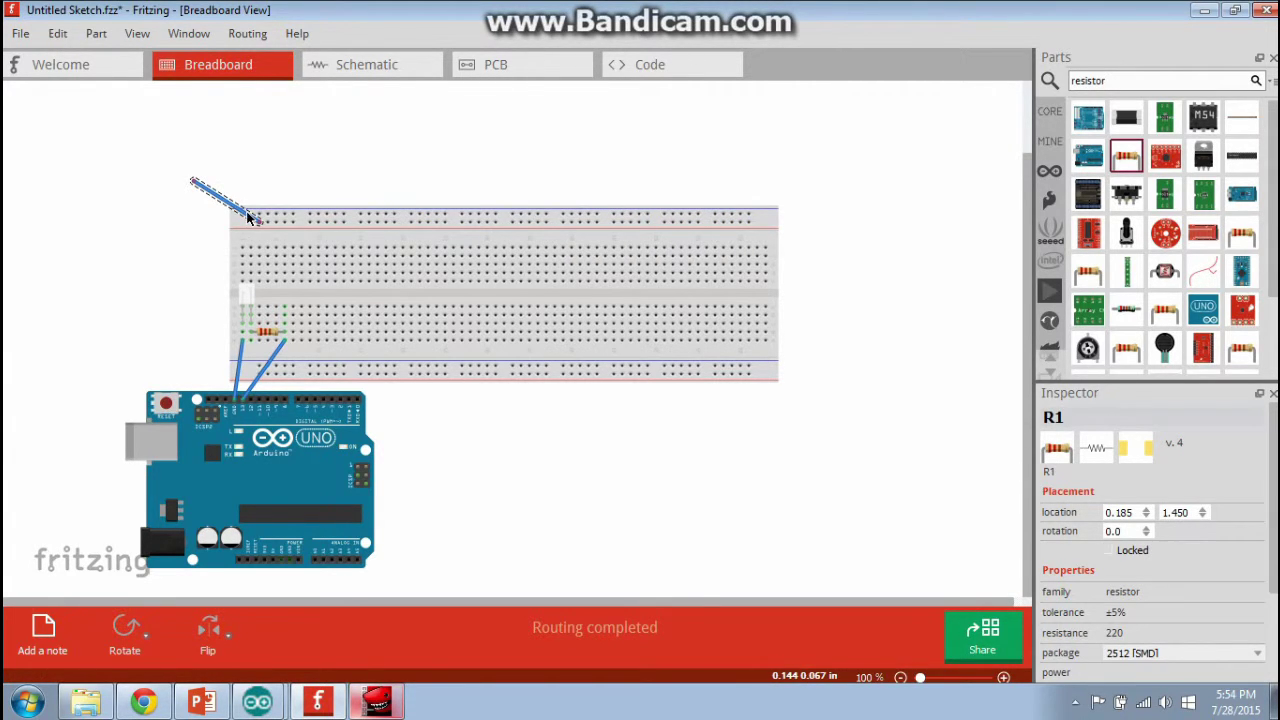
key("Delete")
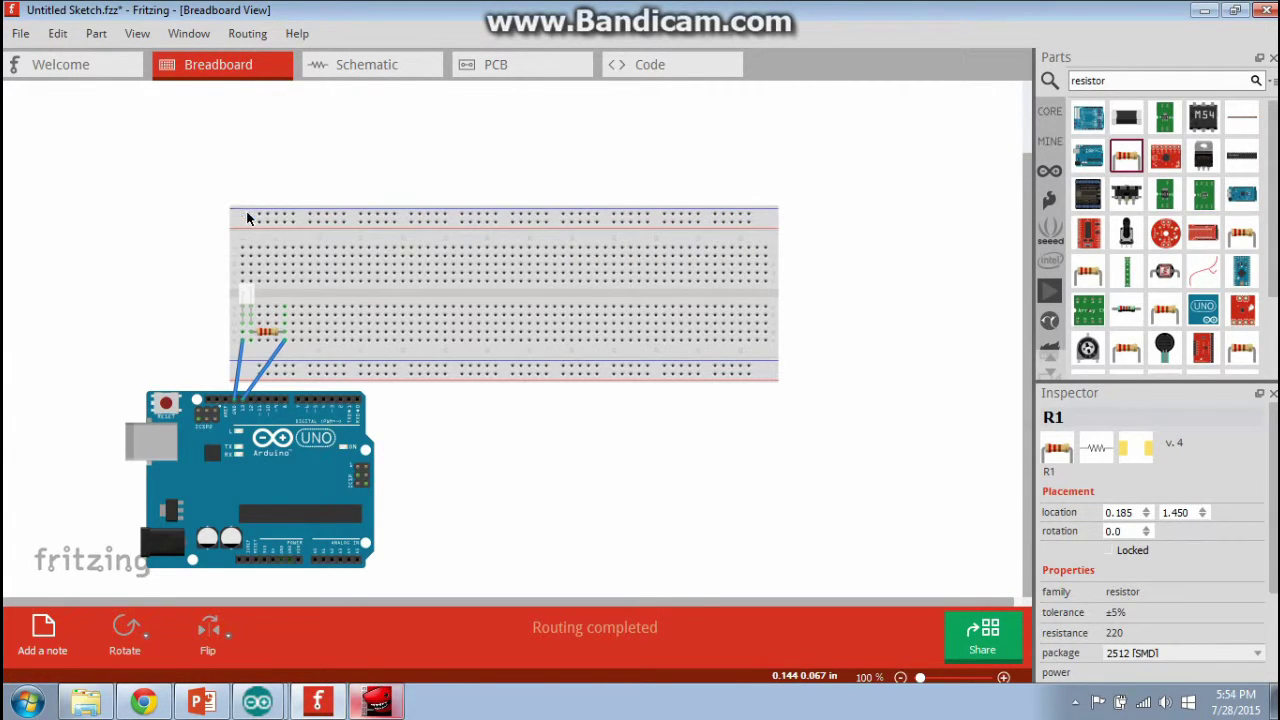
Draw two trial wires from opposite ends of the breadboard's upper blue rail out to the empty space above it
left_click(1003, 678)
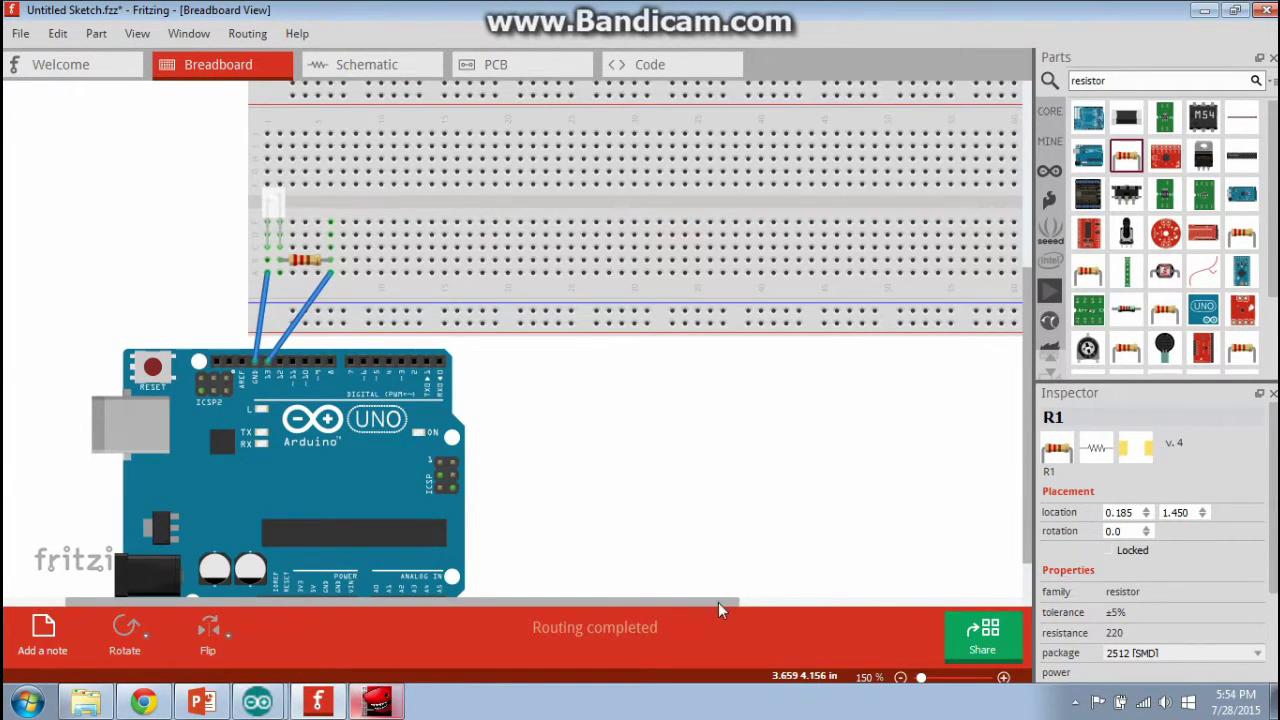
left_click_drag(718, 602, 839, 605)
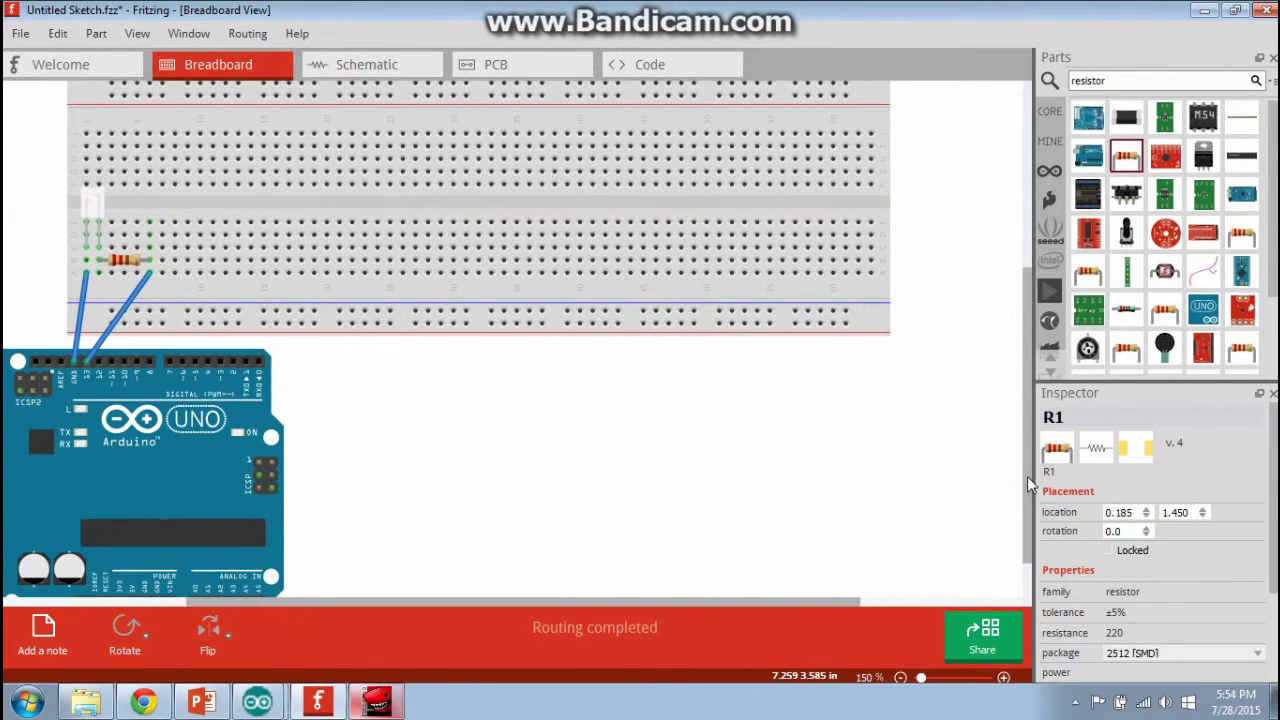
left_click_drag(1027, 476, 1022, 408)
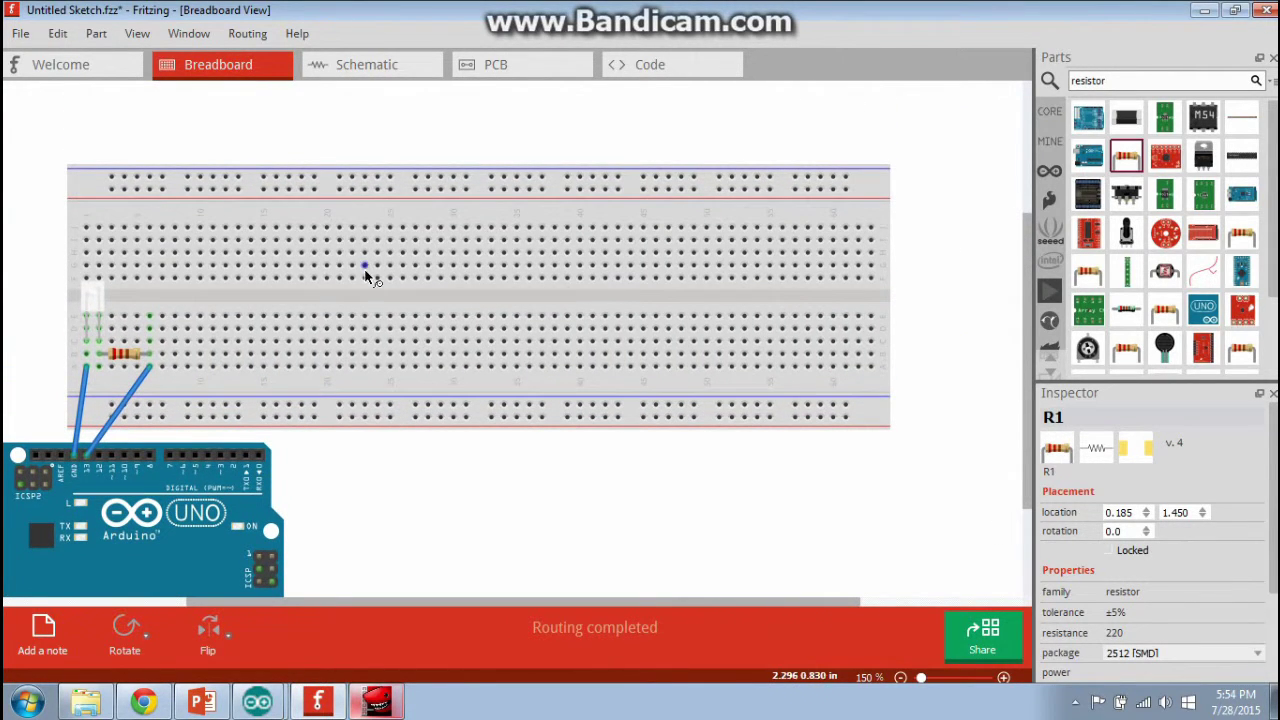
left_click(111, 178)
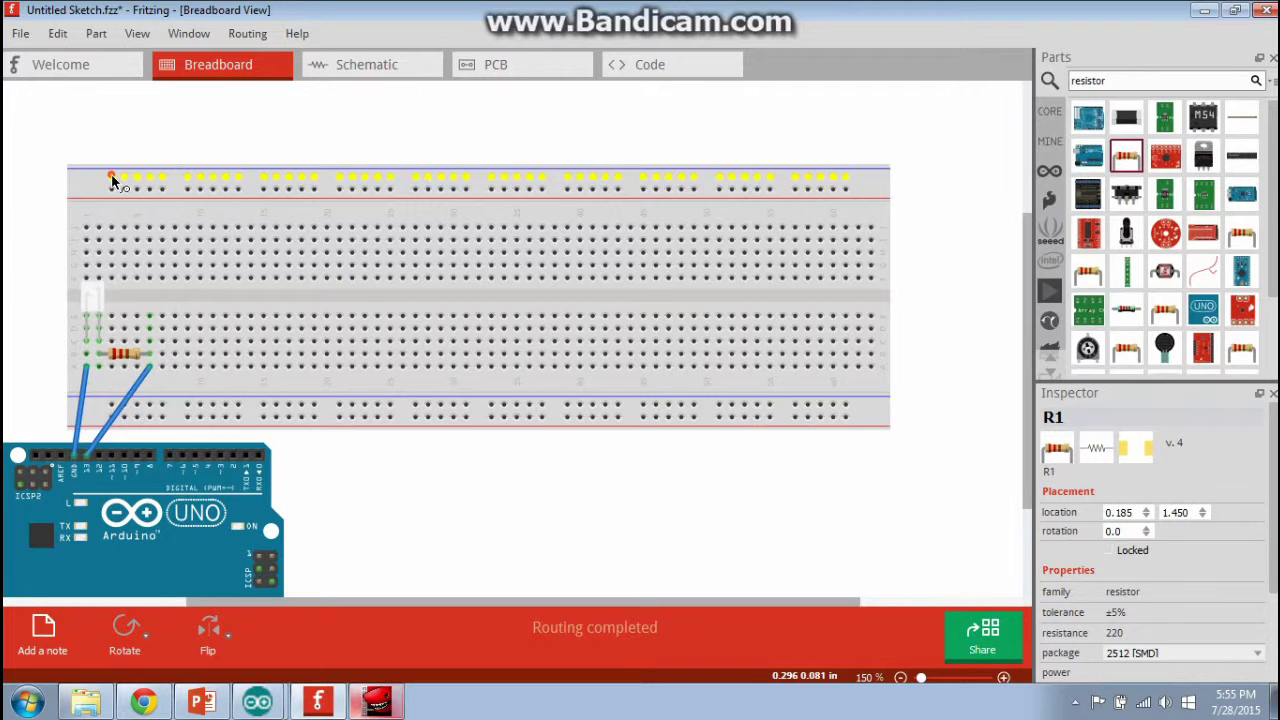
left_click_drag(111, 178, 111, 118)
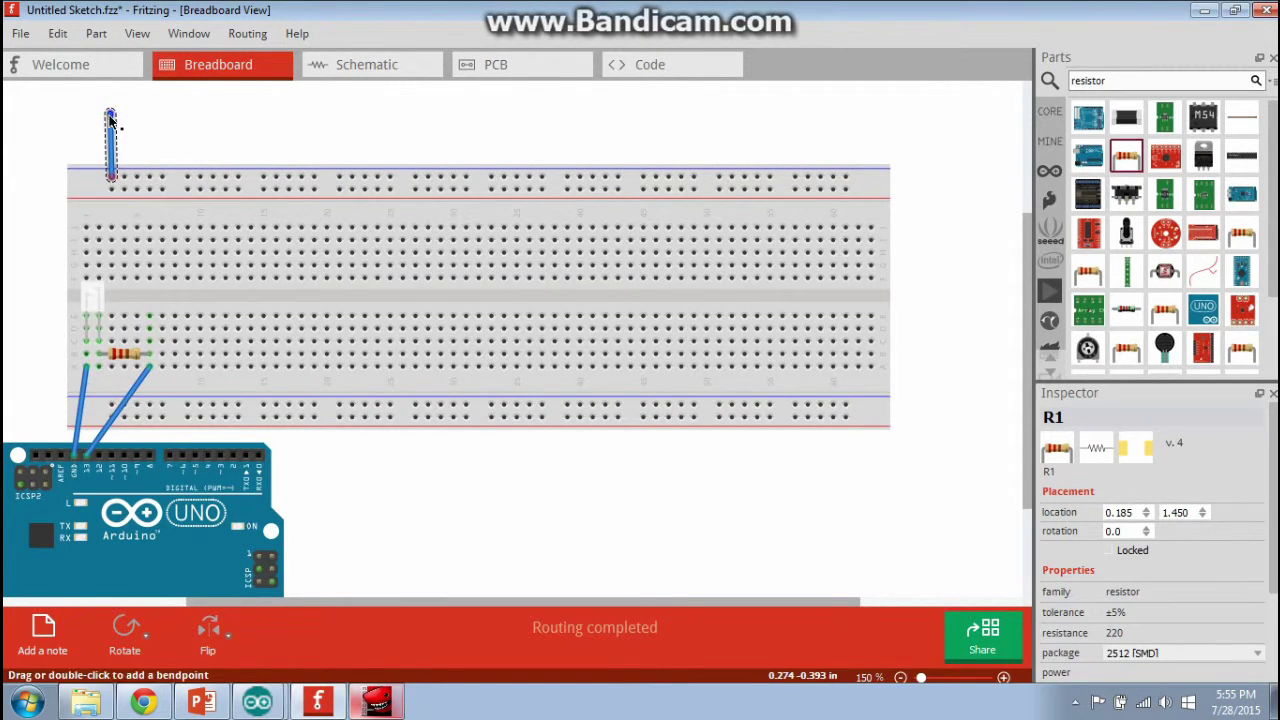
left_click_drag(846, 180, 849, 95)
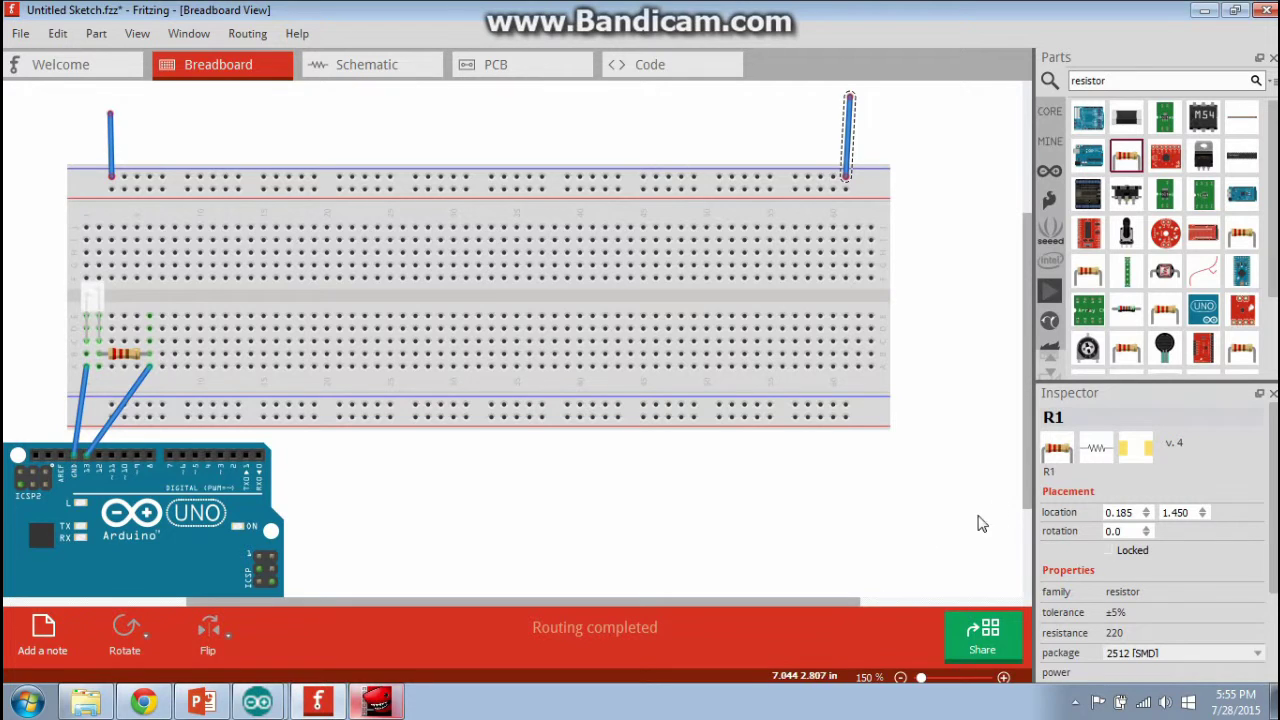
Search the parts for "battery" and place a 2x AA battery pack below the breadboard's far end, away from the Arduino
left_click_drag(829, 600, 845, 602)
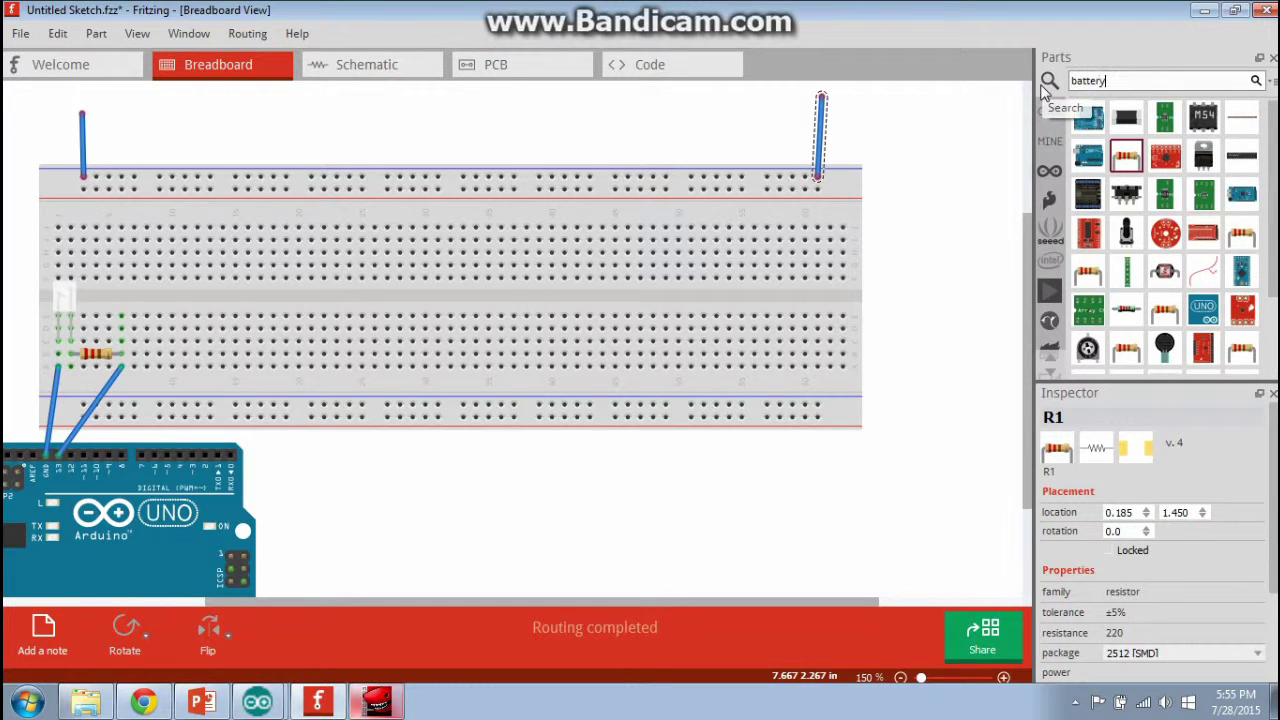
key("Return")
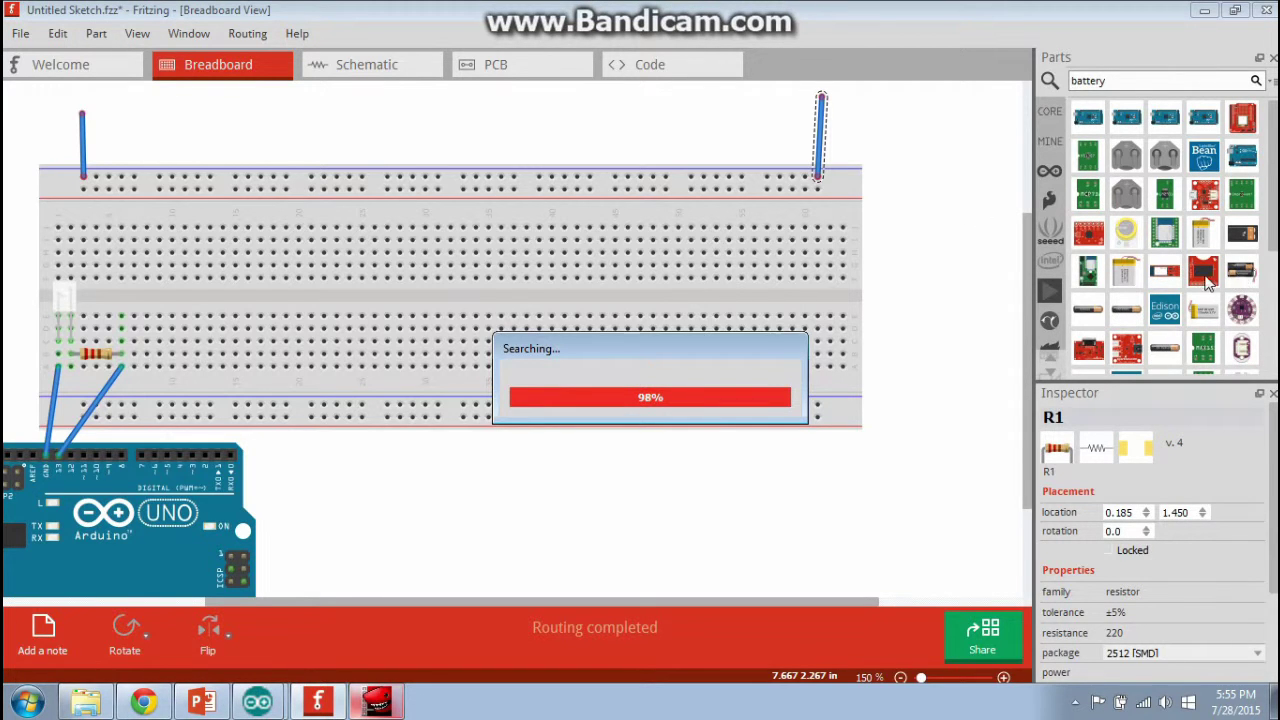
left_click_drag(1241, 272, 605, 490)
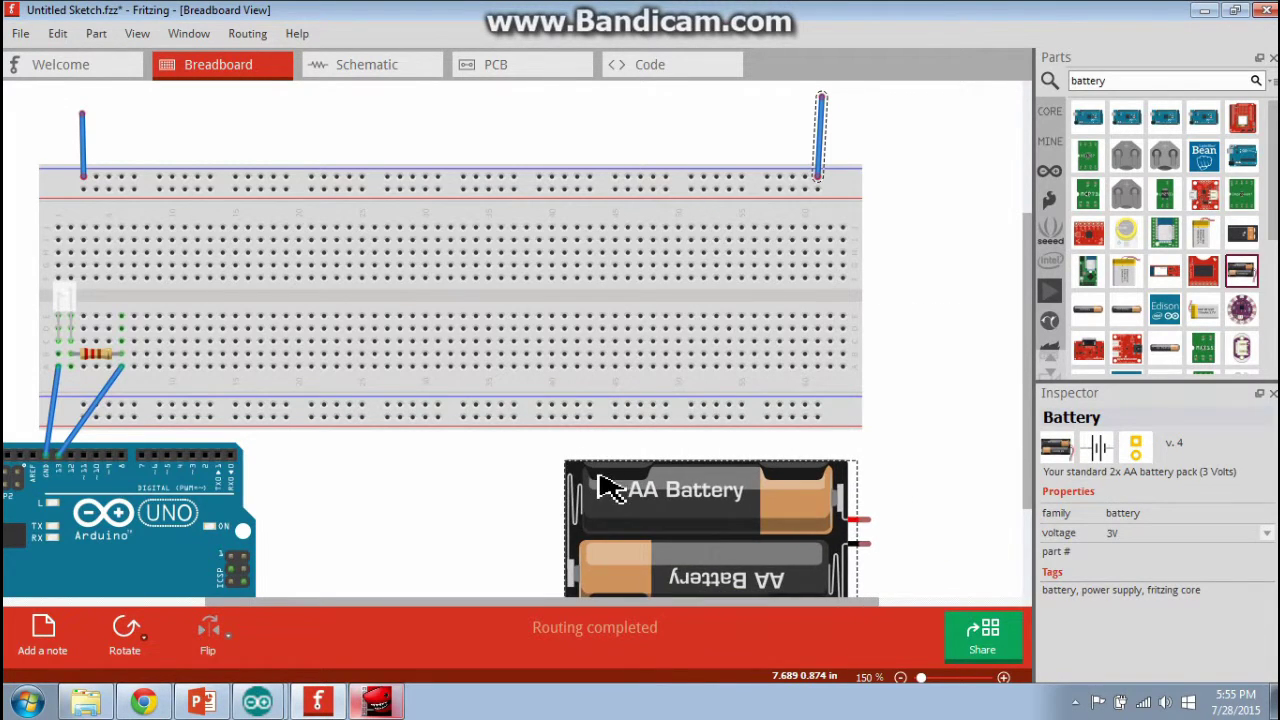
left_click_drag(1030, 316, 1029, 343)
Delete both trial wires from the upper blue rail
left_click(818, 112)
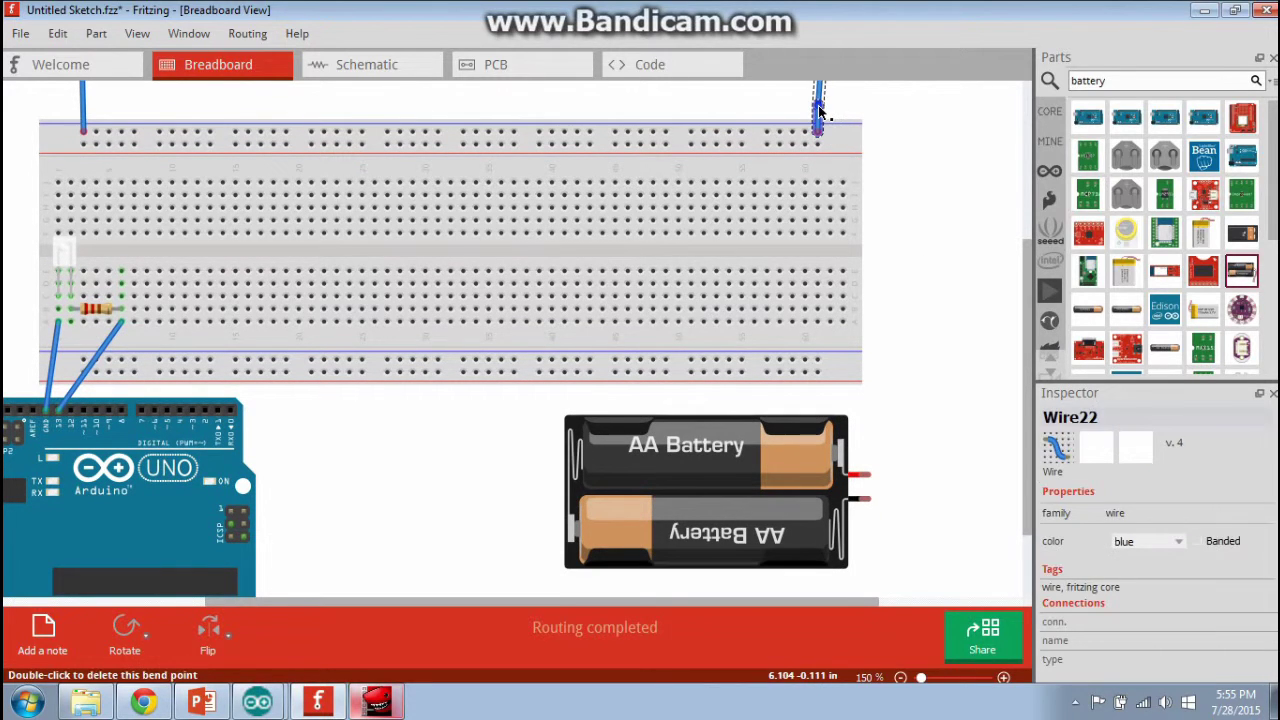
key("Delete")
left_click(83, 112)
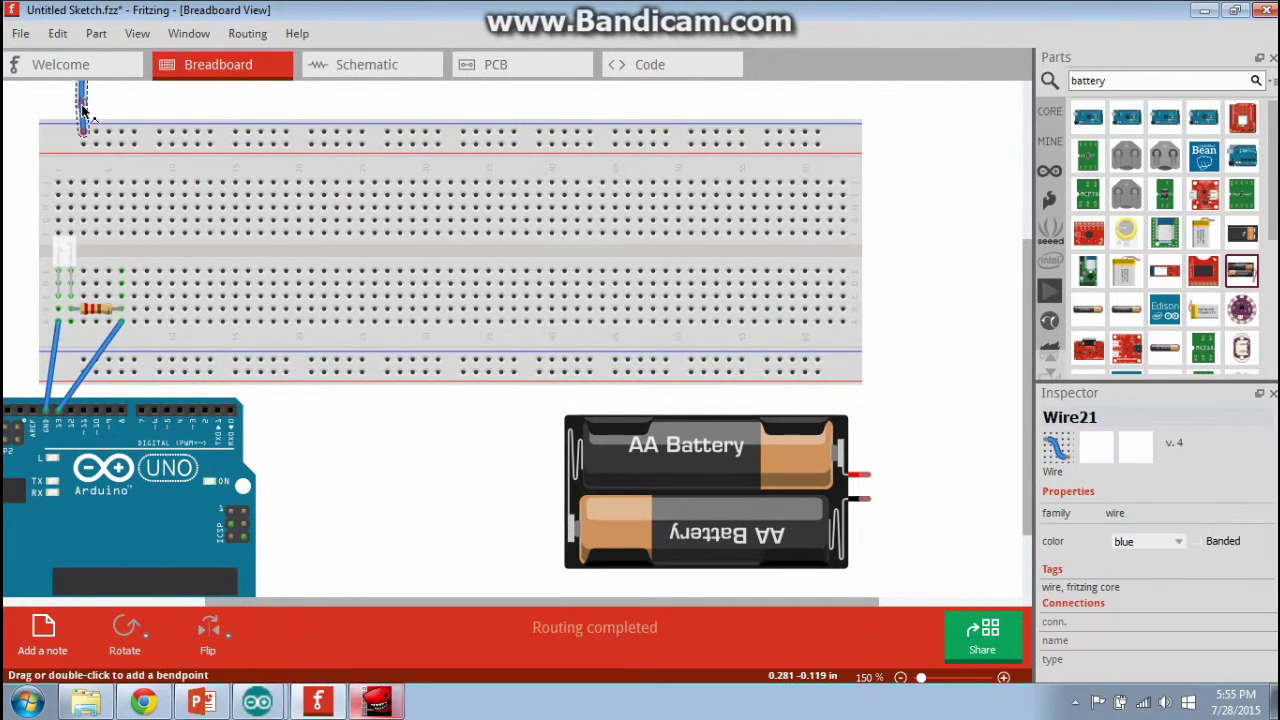
key("Delete")
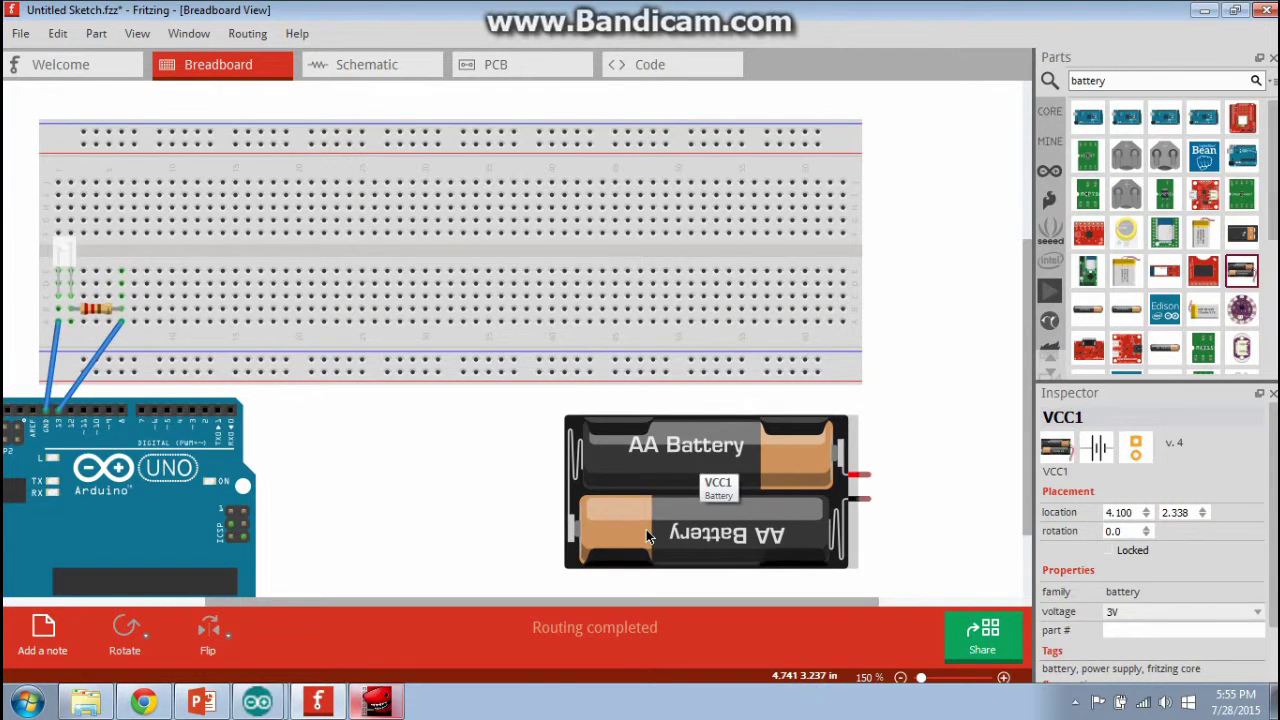
Move the LED to columns 12 and 13 of the breadboard's upper half, and the resistor to row F from column 13 to 17
left_click_drag(70, 256, 212, 174)
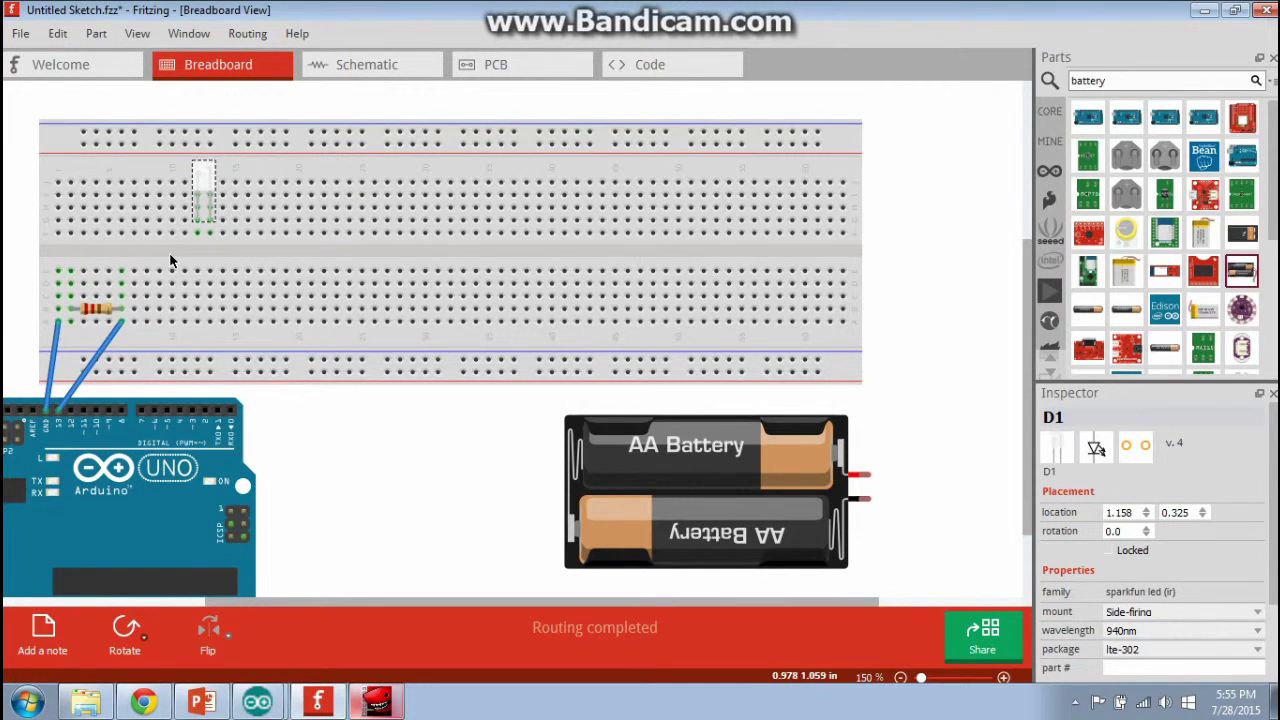
left_click_drag(107, 308, 242, 238)
Rotate the resistor 90° clockwise and place it upright with both ends in column 22 of the breadboard's upper half
right_click(242, 238)
mouse_move(290, 244)
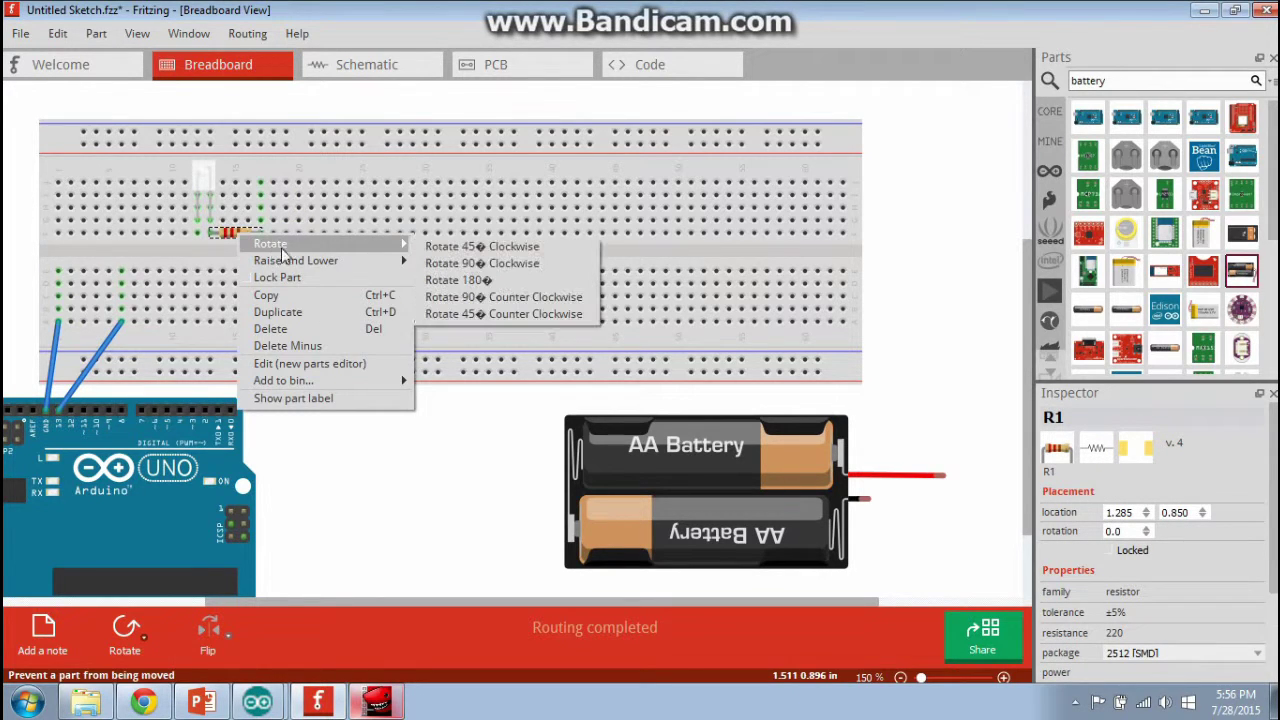
left_click(453, 266)
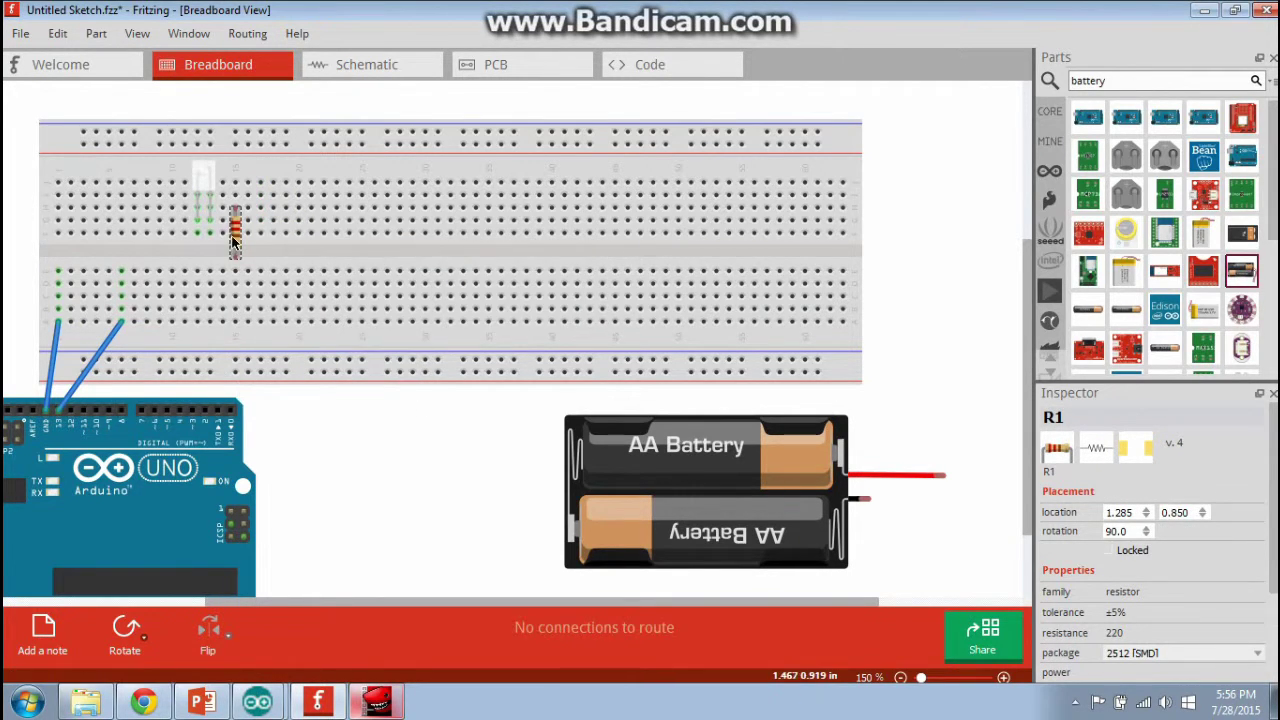
left_click_drag(233, 241, 261, 219)
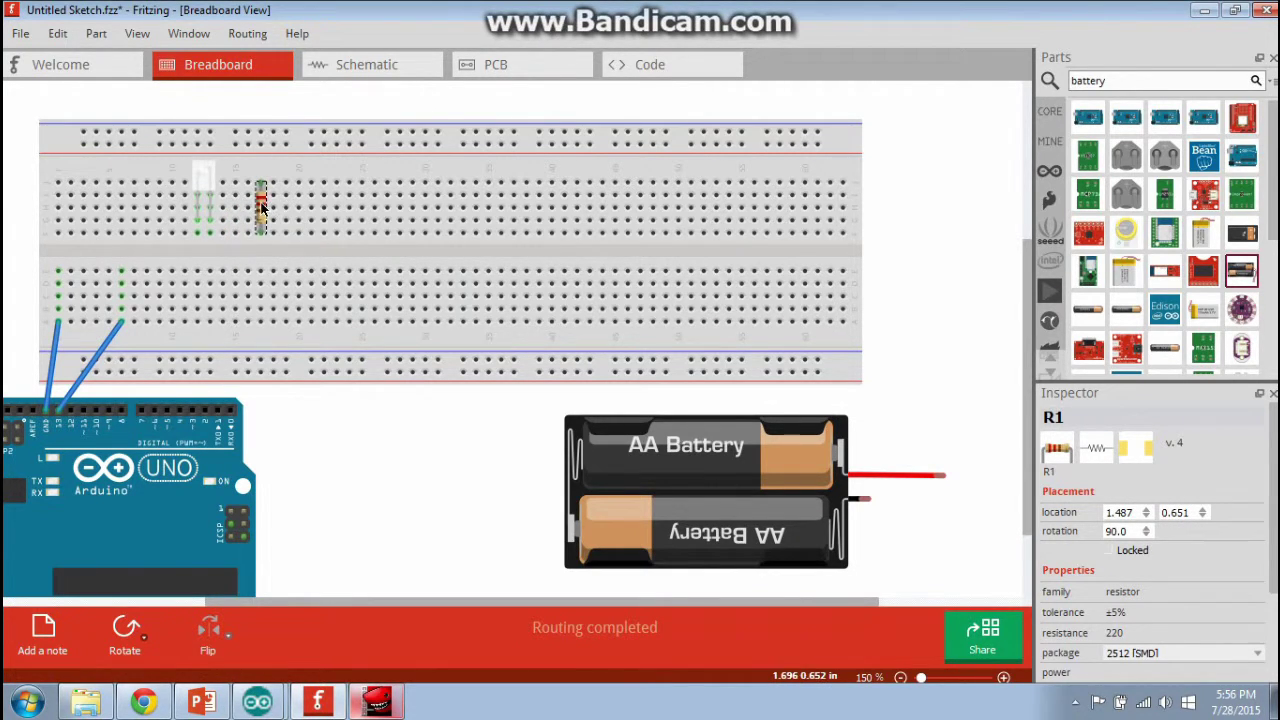
left_click_drag(261, 207, 327, 213)
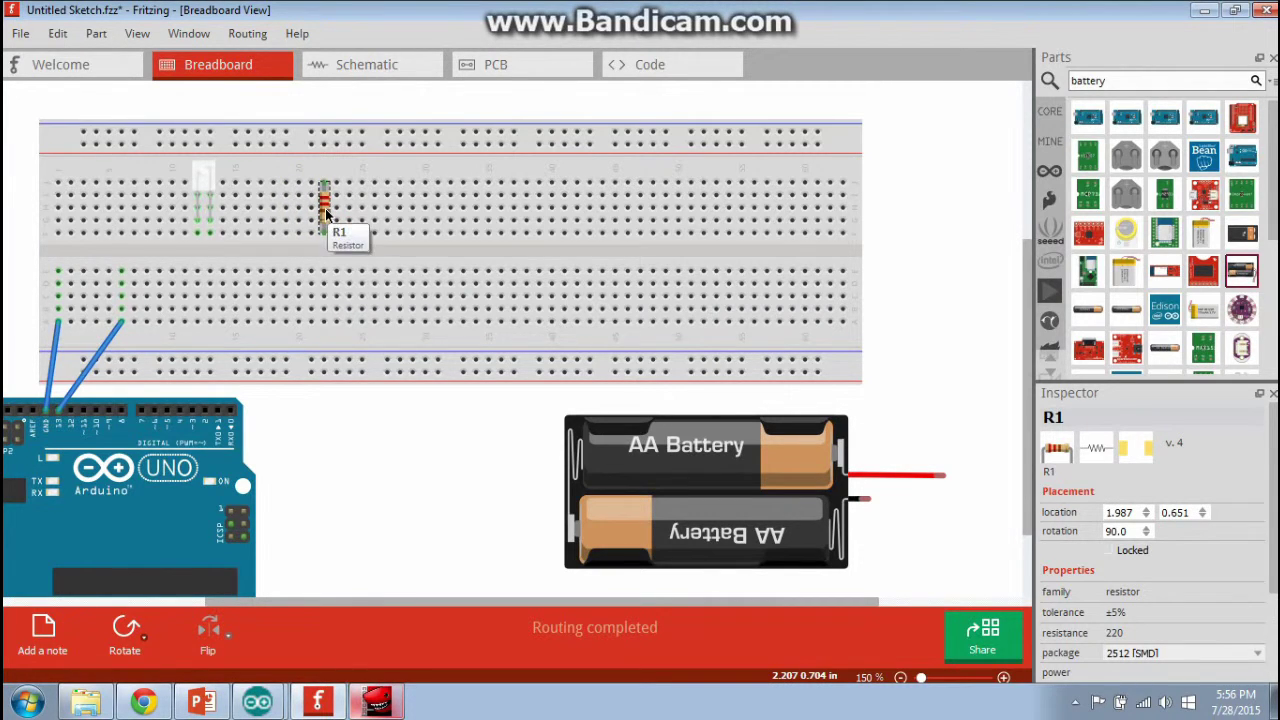
Rotate the resistor another 90° clockwise and place it in row F between columns 13 and 17, beside the LED
right_click(326, 213)
mouse_move(396, 226)
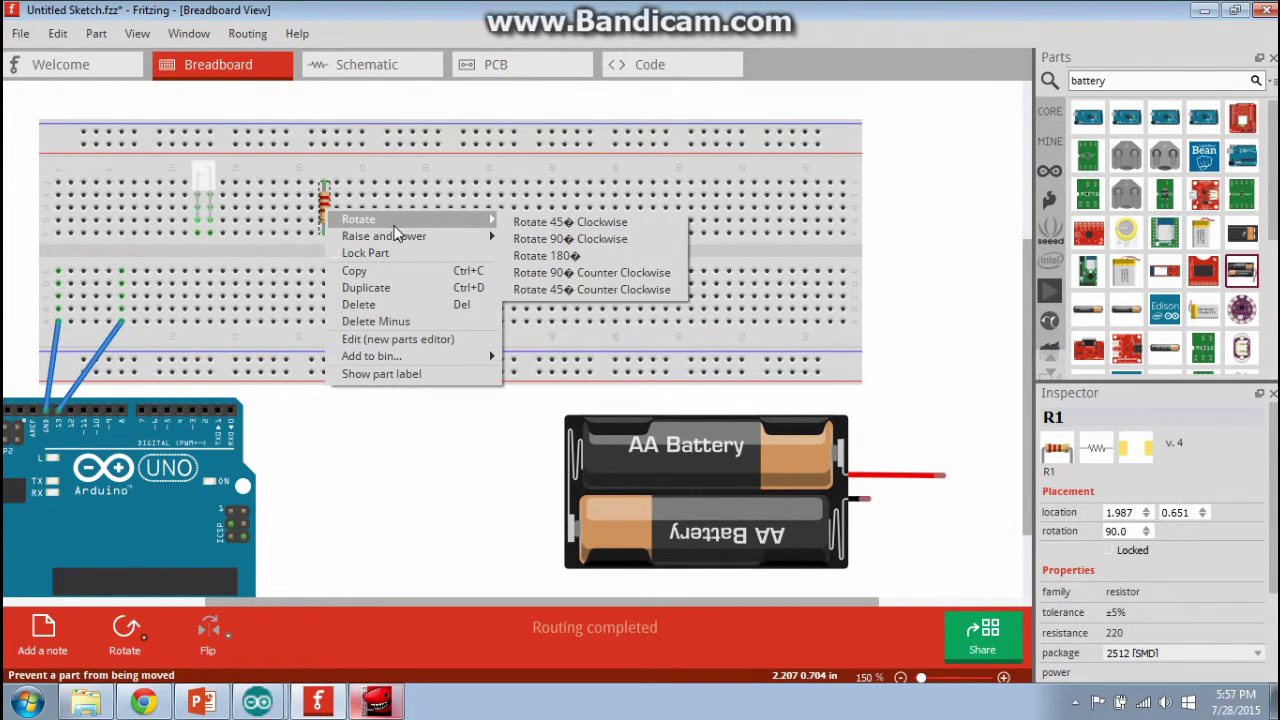
left_click(545, 240)
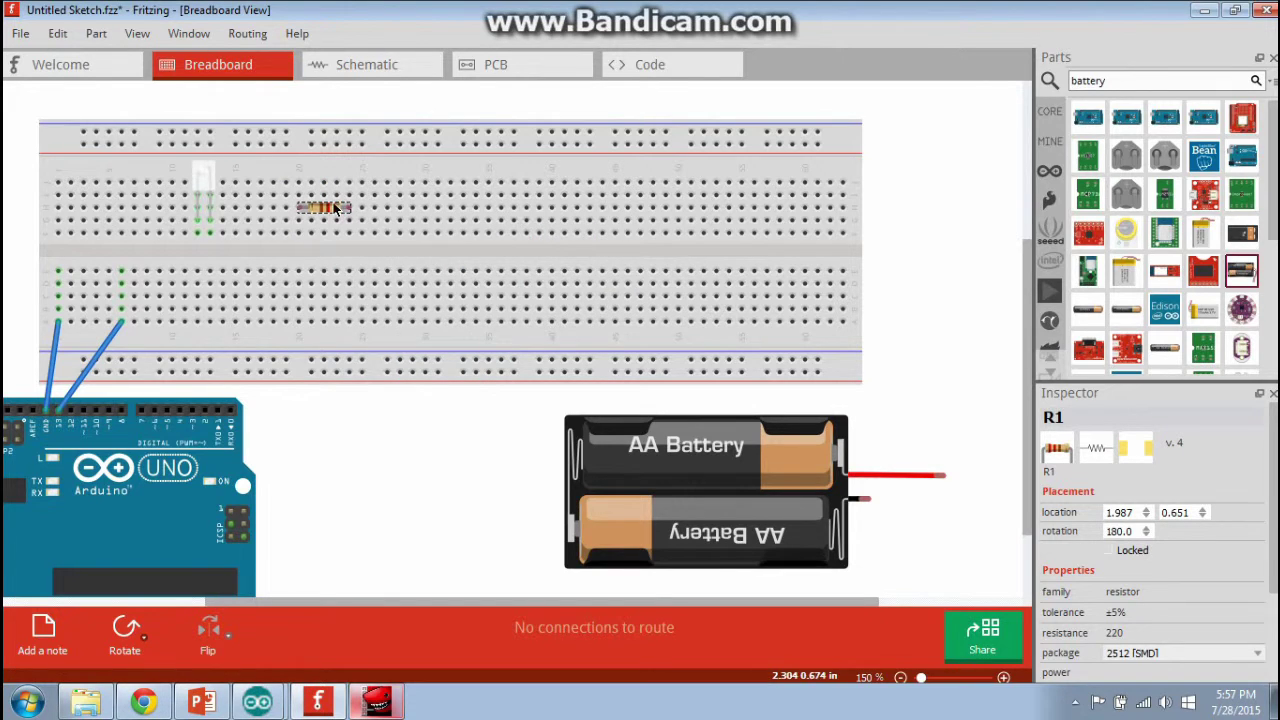
left_click_drag(328, 212, 240, 242)
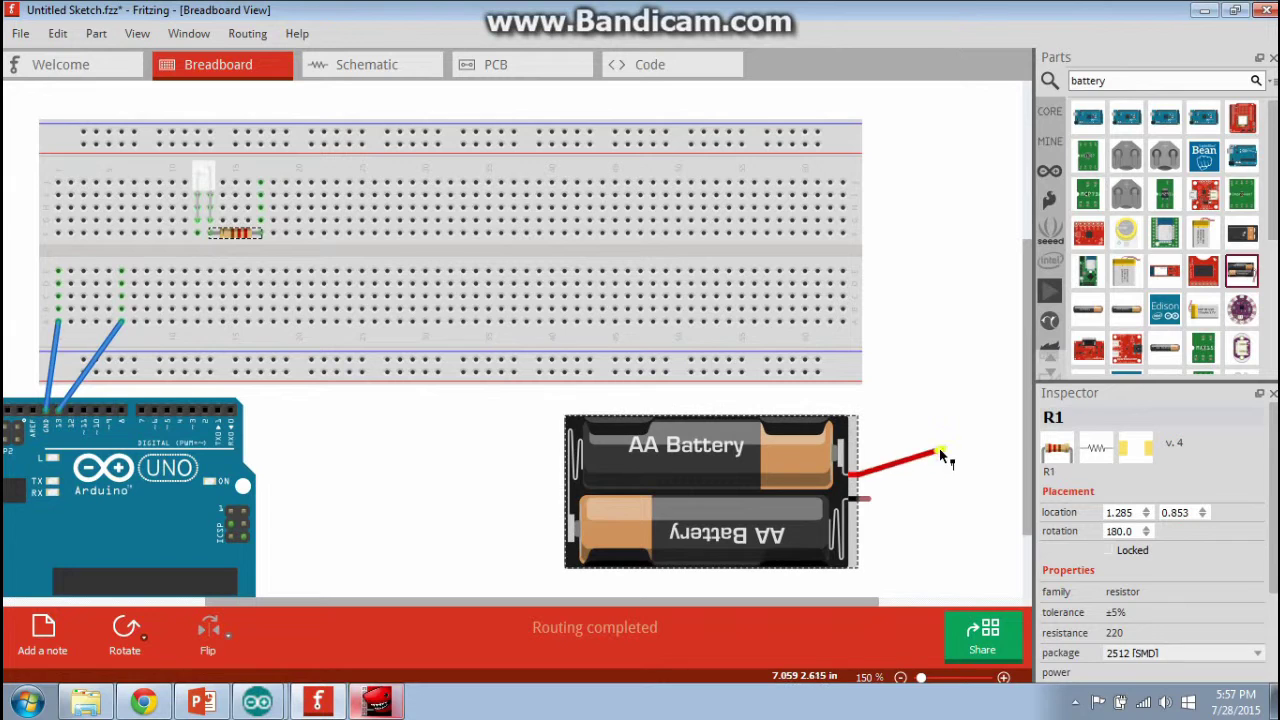
Route the battery's red lead around the breadboard's end with two bendpoints and connect it to the last hole of the upper red rail
left_click(940, 480)
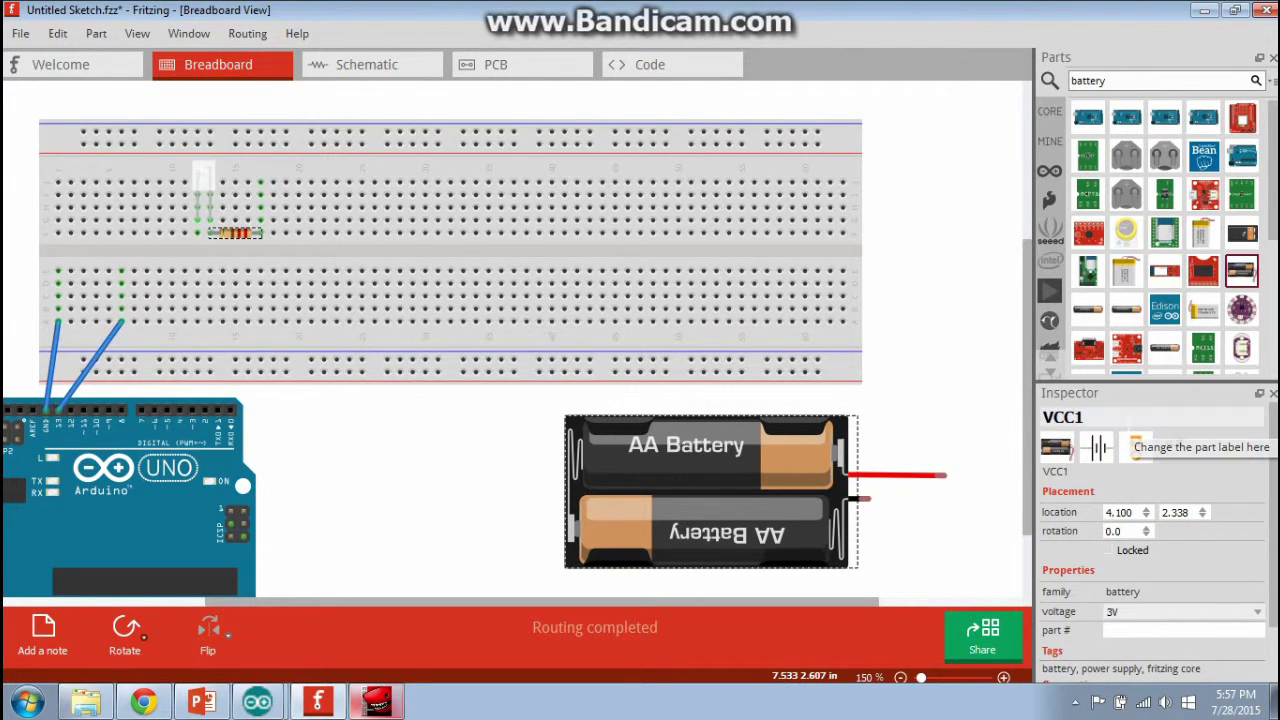
right_click(942, 481)
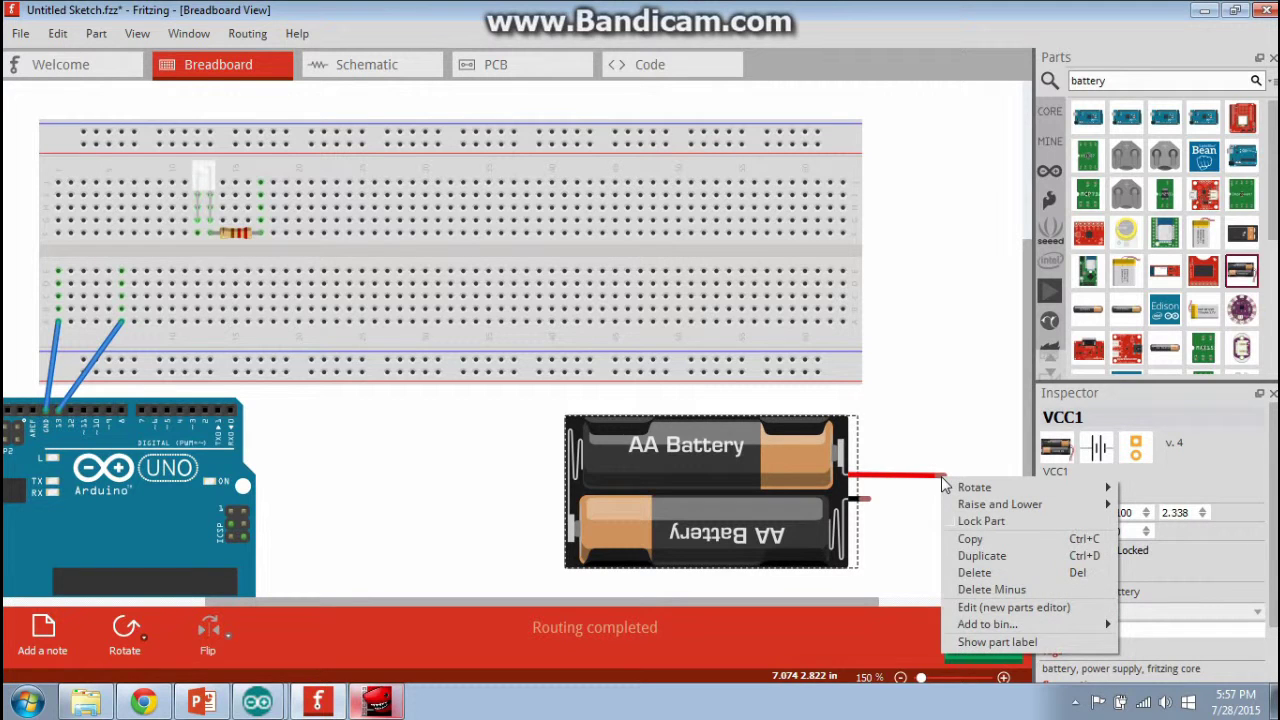
right_click(922, 482)
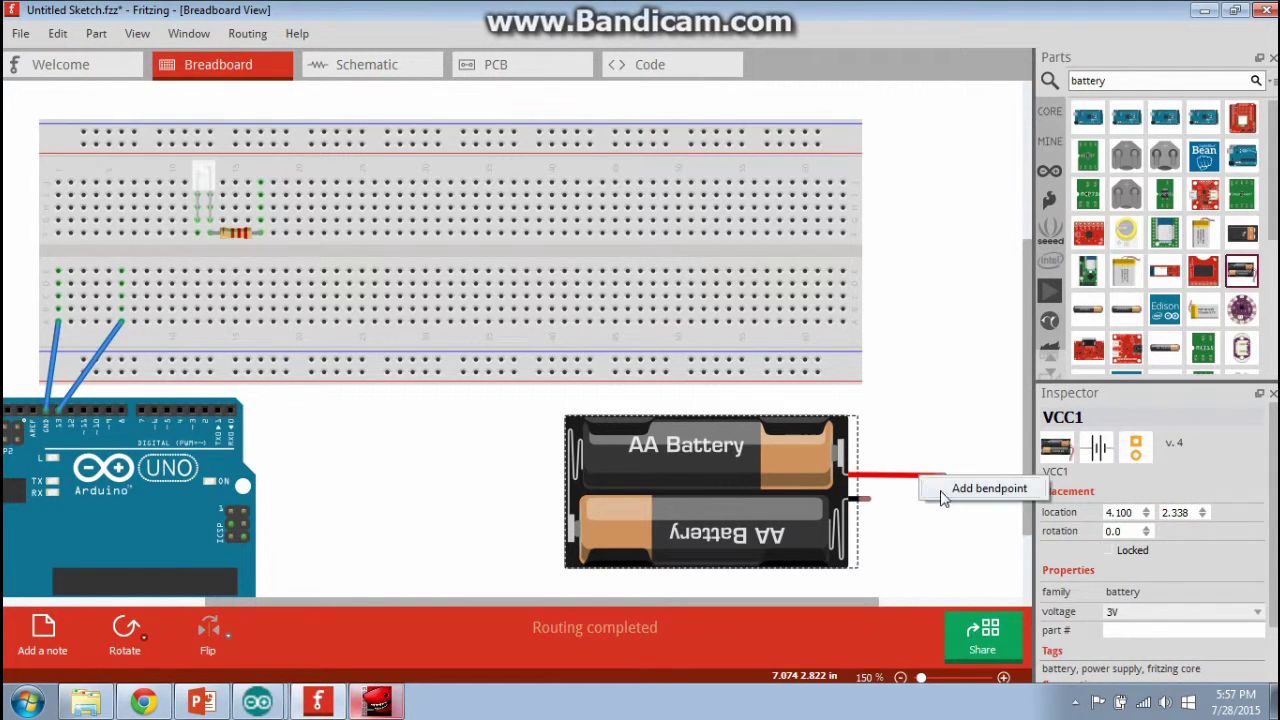
left_click(957, 488)
left_click_drag(941, 474, 915, 148)
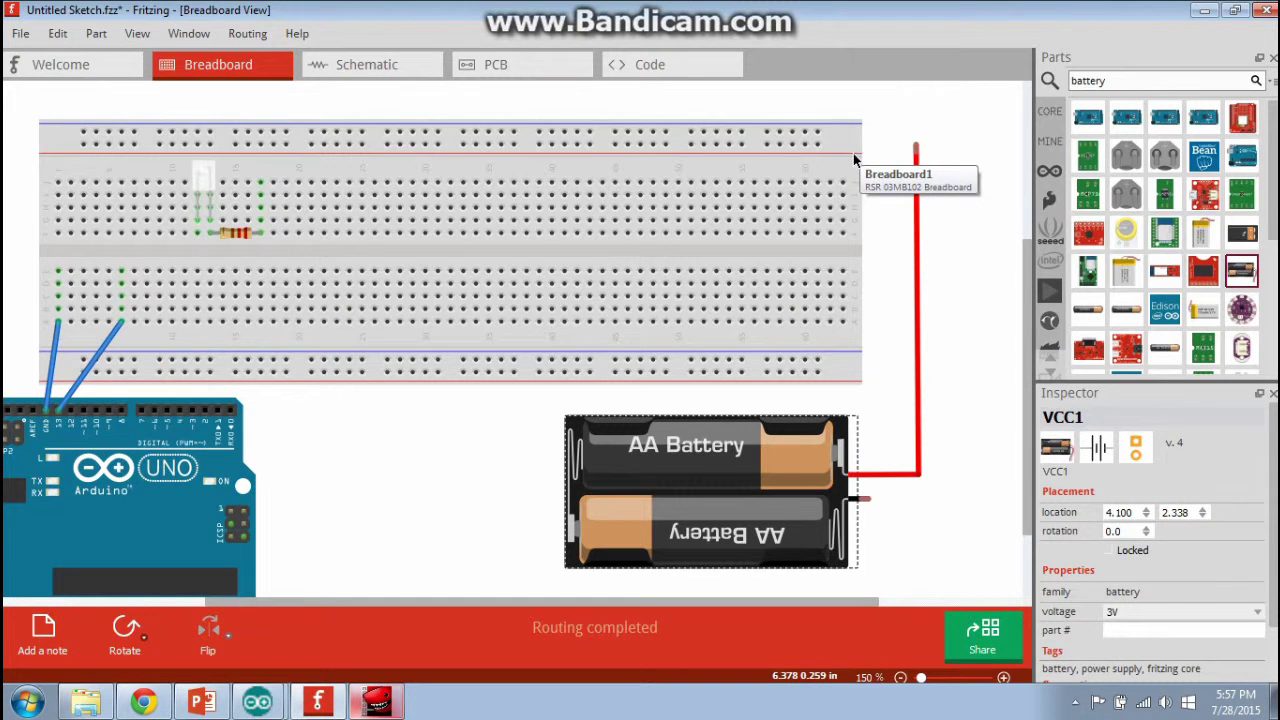
right_click(916, 175)
key("Escape")
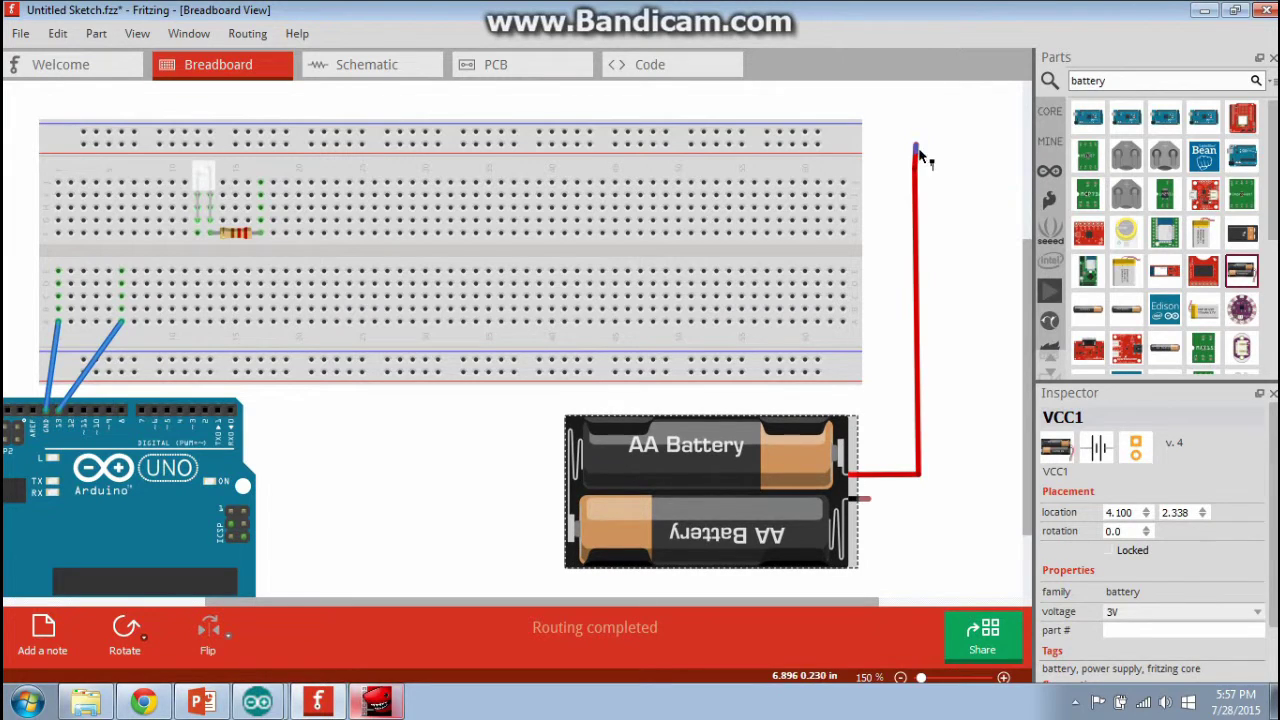
left_click_drag(918, 149, 824, 147)
left_click_drag(912, 177, 918, 147)
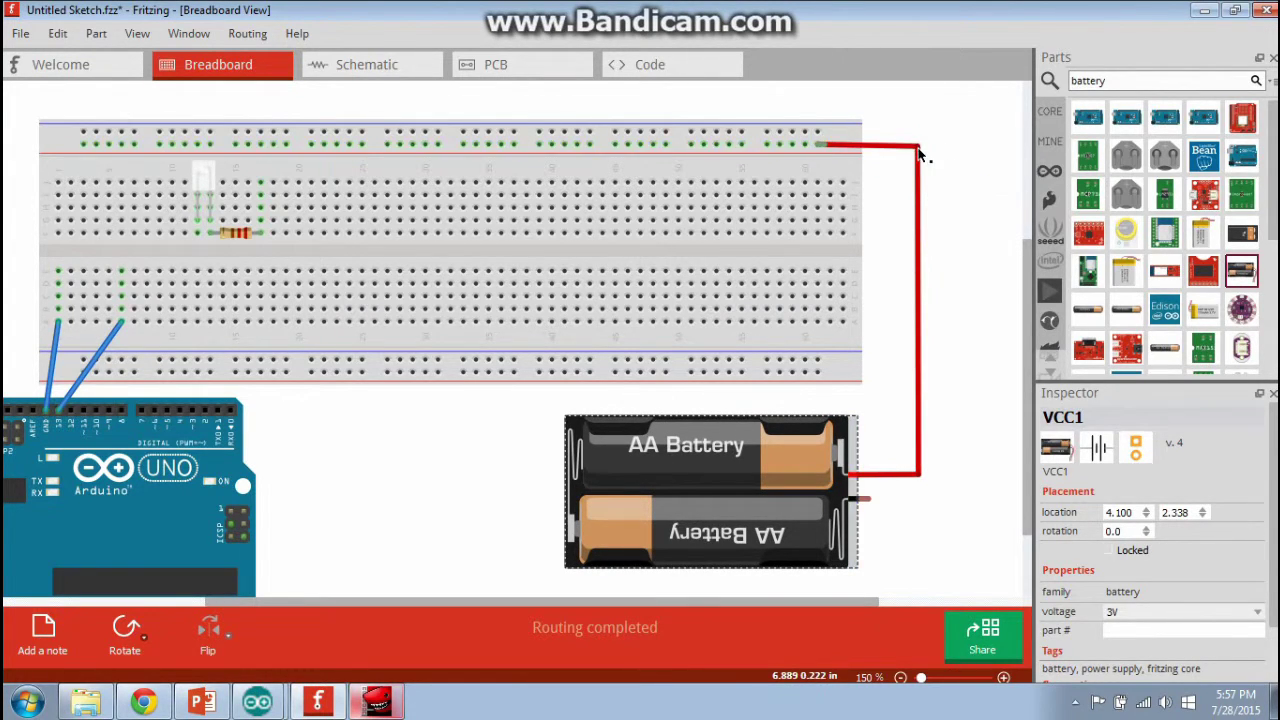
Route the battery's black lead outside the red one with bendpoints and connect it to the last hole of the upper blue rail
left_click_drag(866, 500, 959, 507)
right_click(944, 506)
left_click(975, 514)
left_click_drag(958, 505, 936, 130)
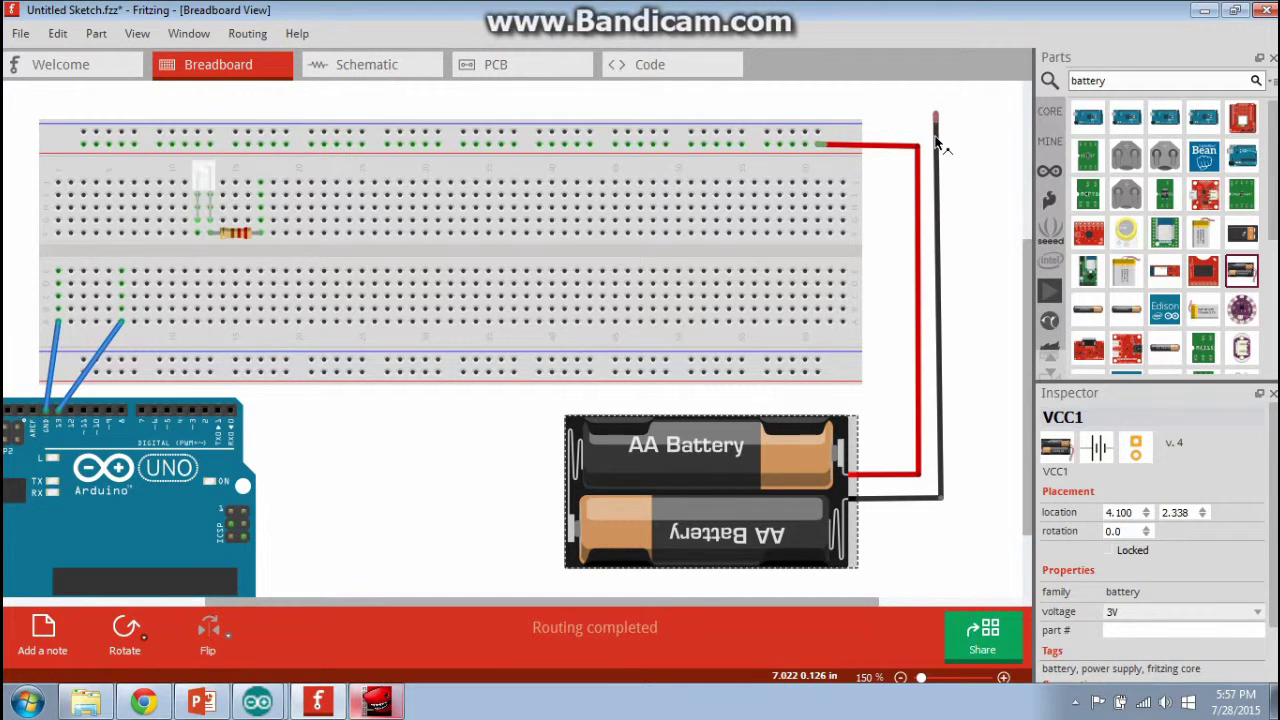
left_click_drag(936, 116, 819, 131)
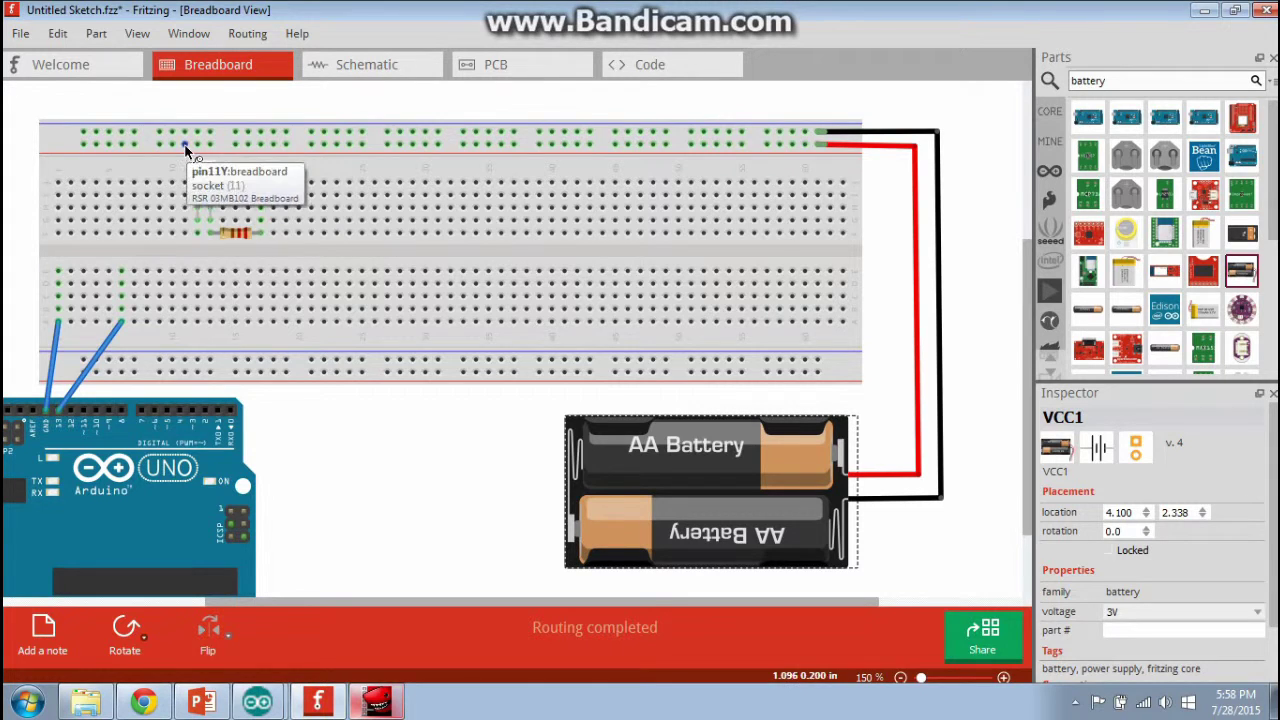
Wire the upper red rail to hole H12 and hole J17 to the upper blue rail, with the LED raised to J12 and J13
left_click_drag(184, 145, 196, 231)
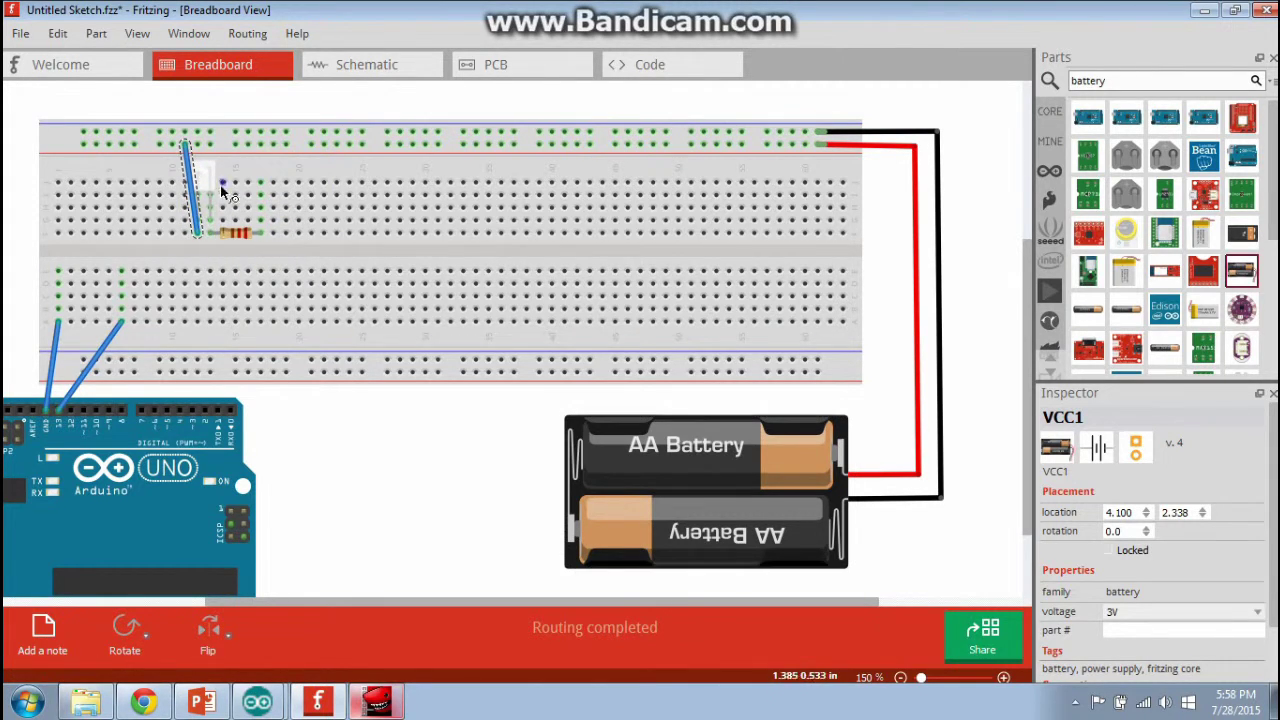
left_click_drag(207, 179, 212, 143)
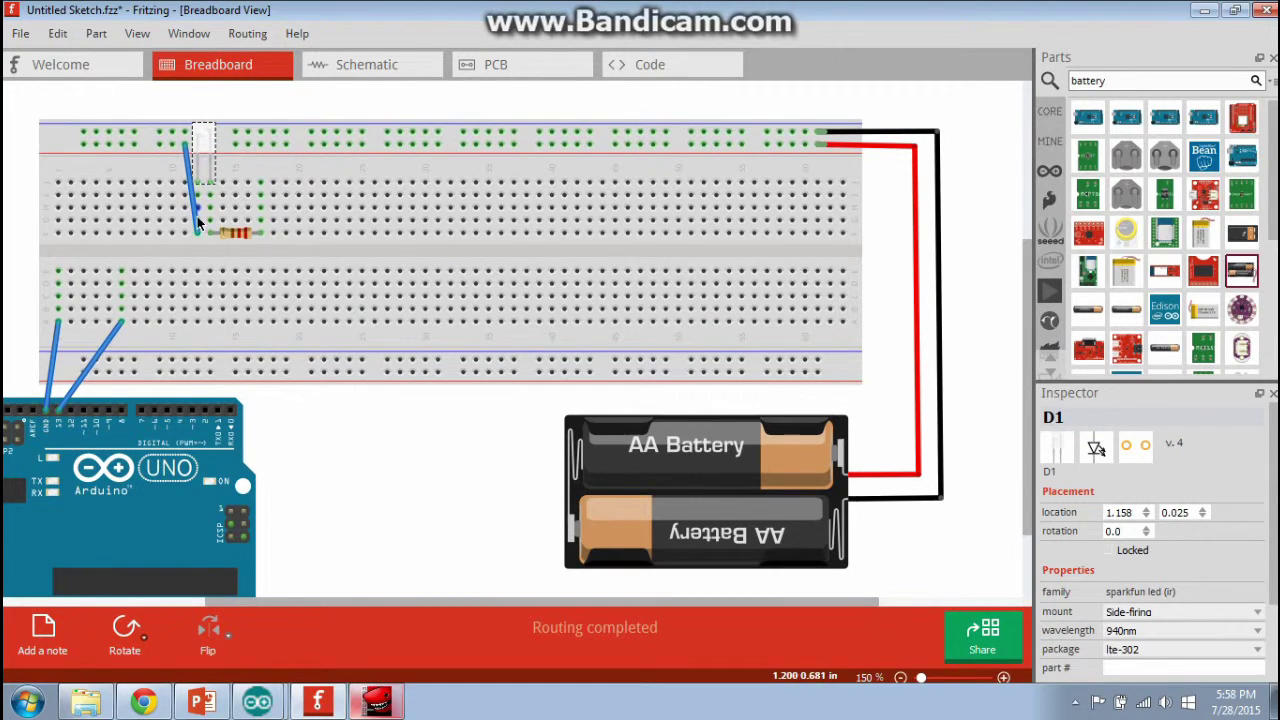
left_click_drag(196, 230, 197, 211)
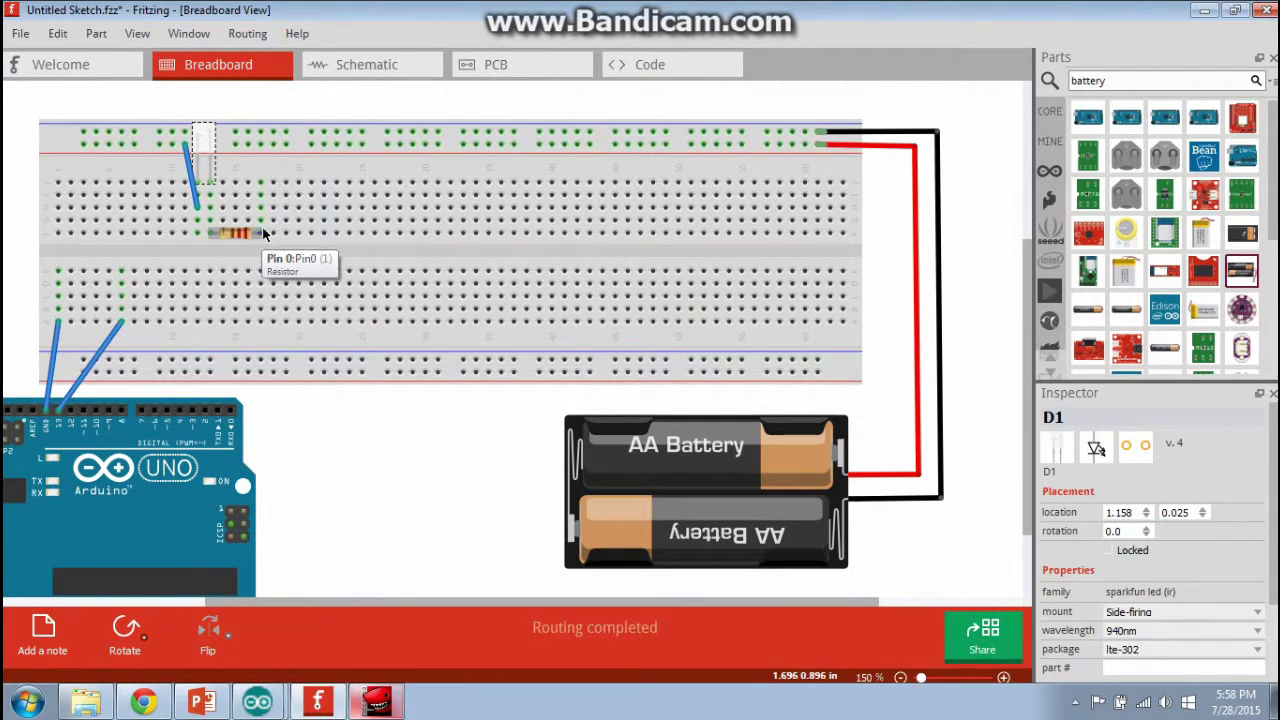
left_click_drag(260, 187, 284, 132)
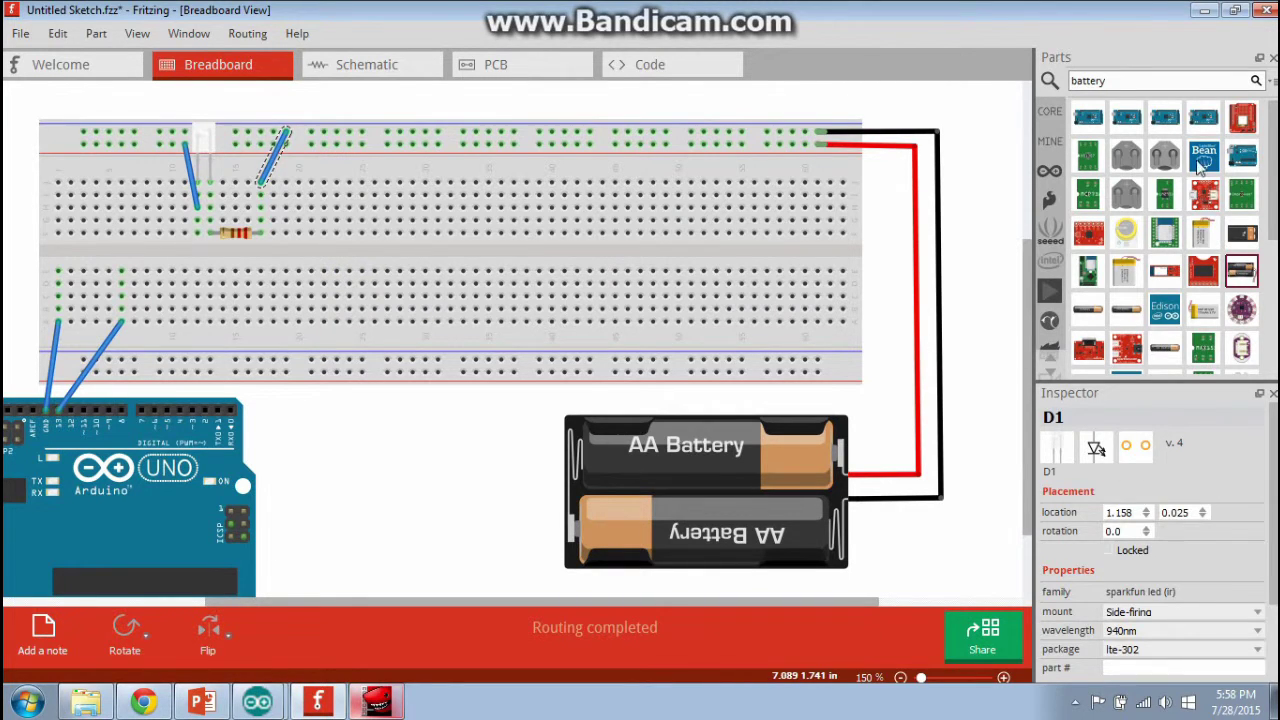
Search the parts library for l329d and look through the part bins
mouse_move(1137, 108)
type("l329d")
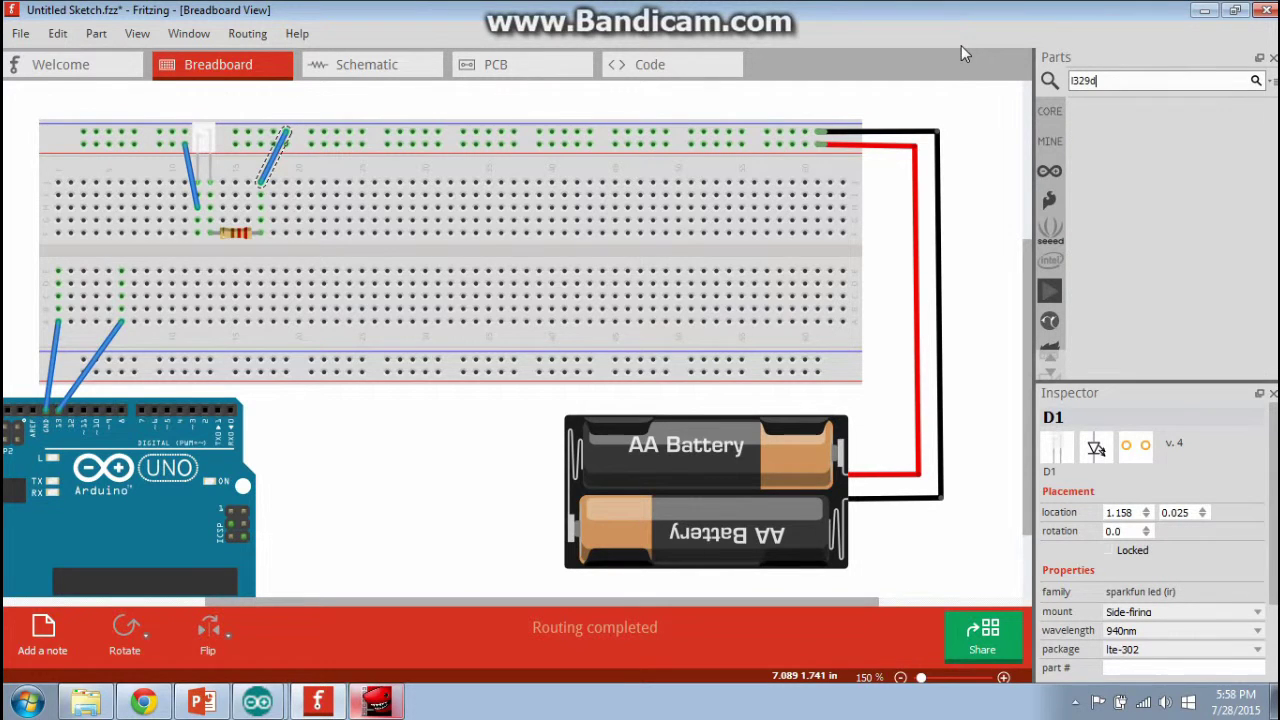
key("Return")
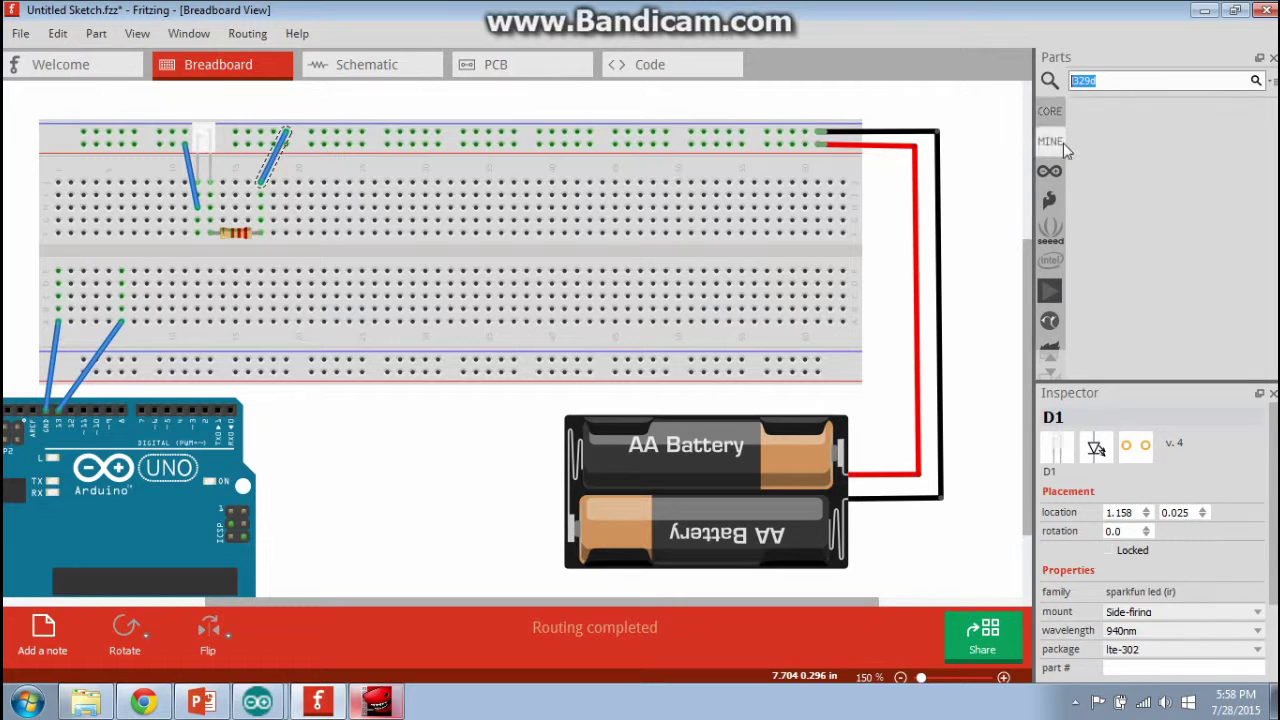
left_click(1050, 375)
left_click(1052, 376)
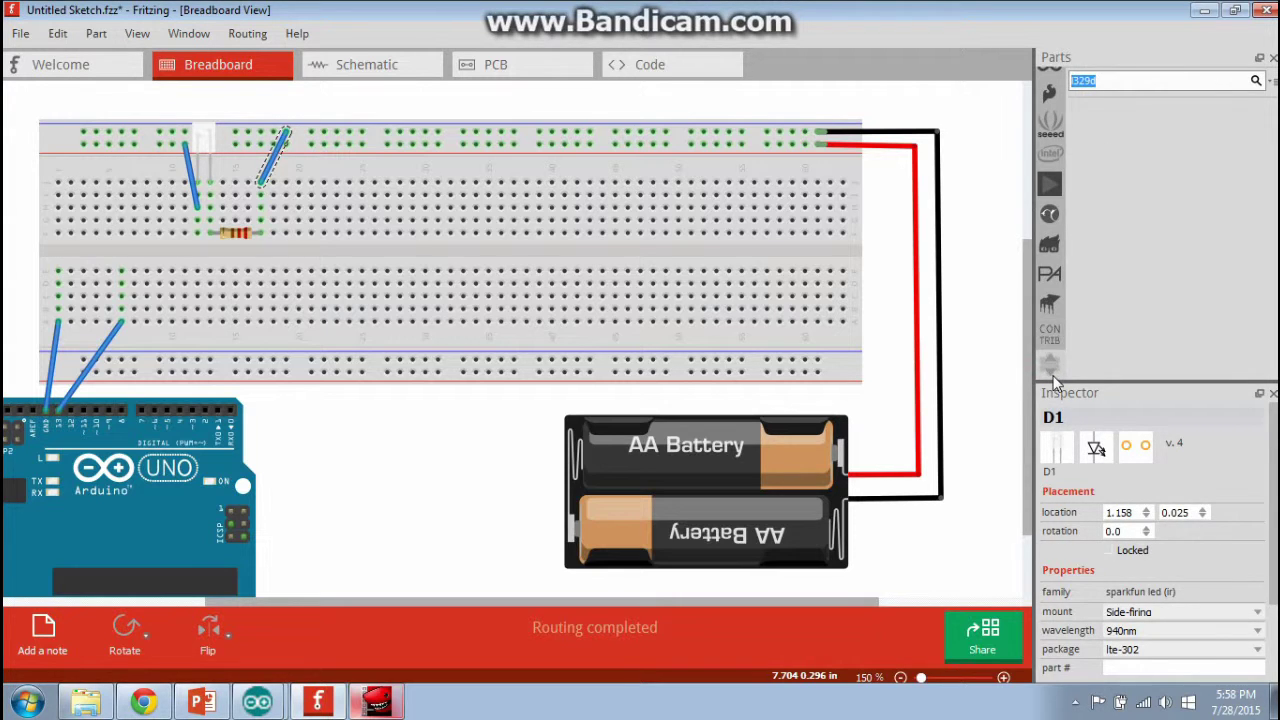
left_click(1050, 358)
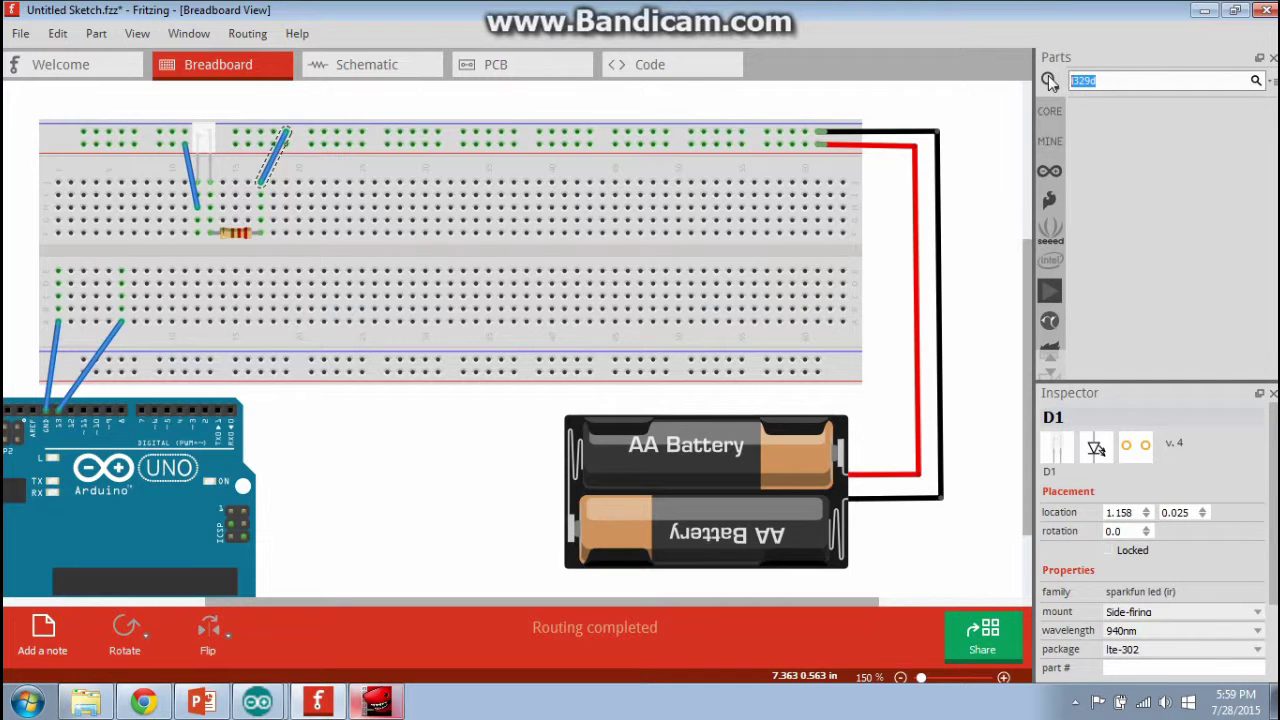
Search the parts library for h-bridg and place the SN754410 H-Bridge chip across the breadboard's centre gap at columns 35 to 42
type("h- bridg")
key("Return")
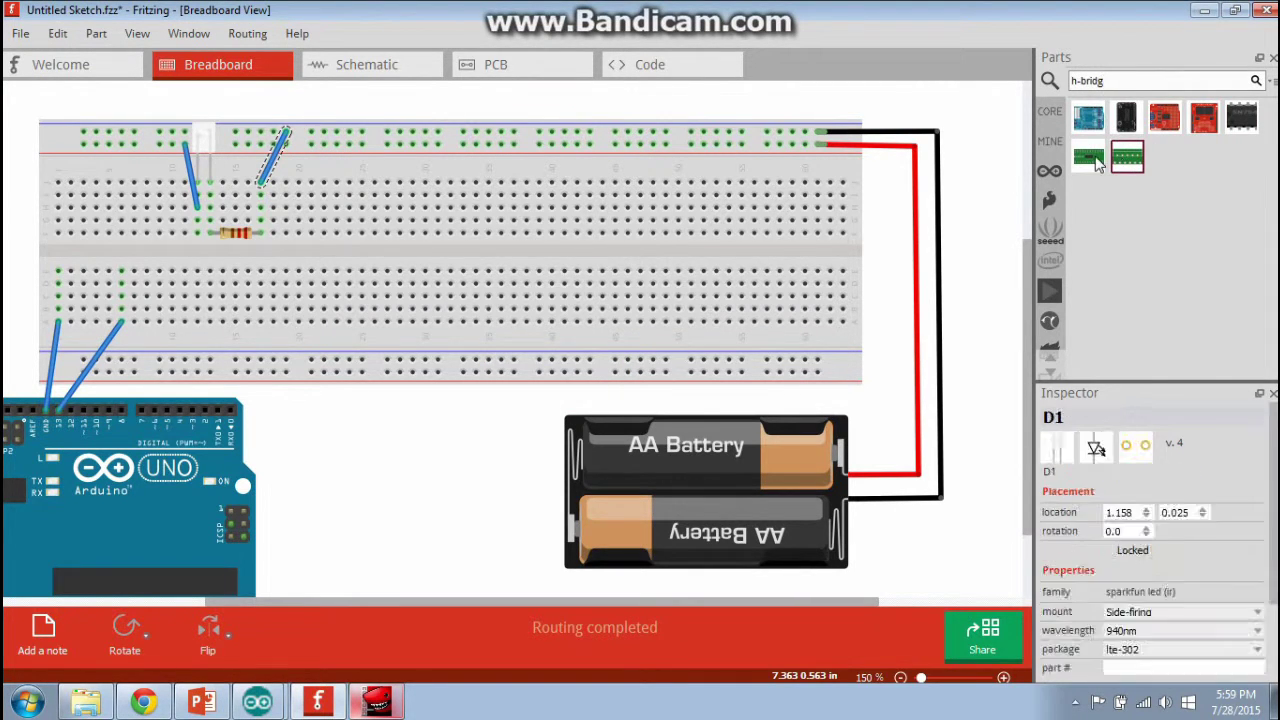
left_click_drag(1126, 163, 1203, 222)
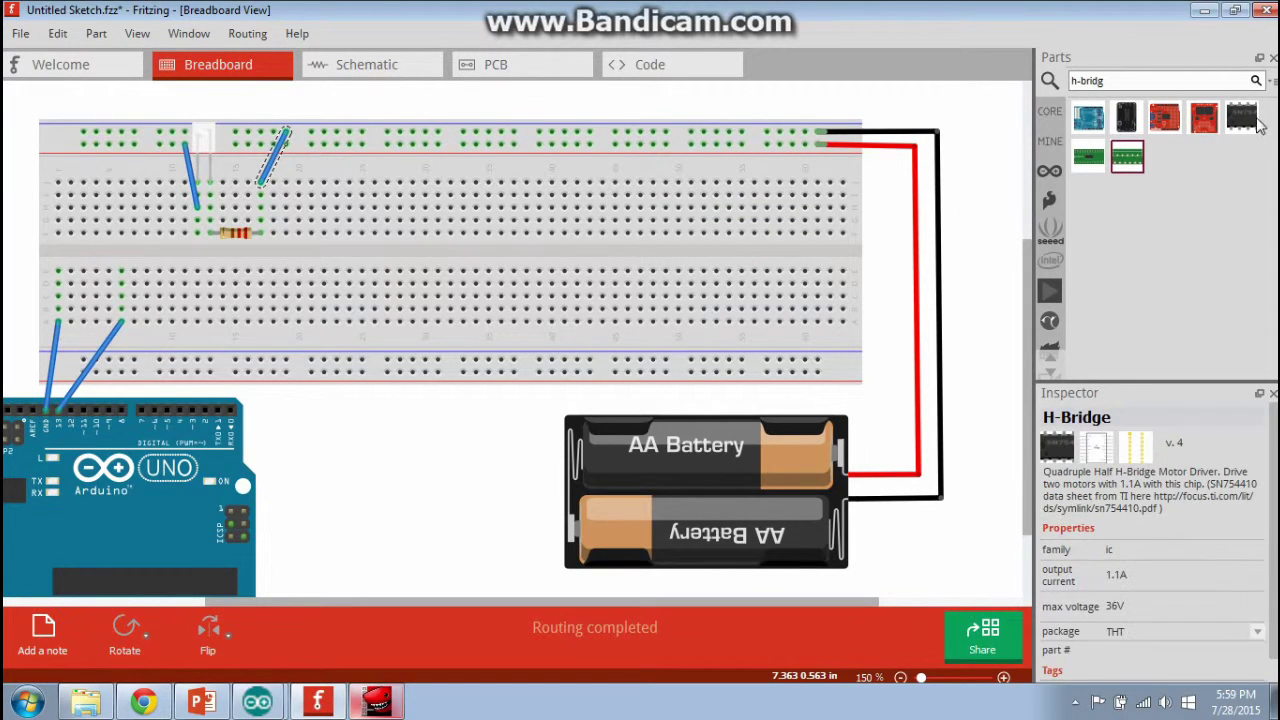
left_click_drag(1242, 117, 518, 262)
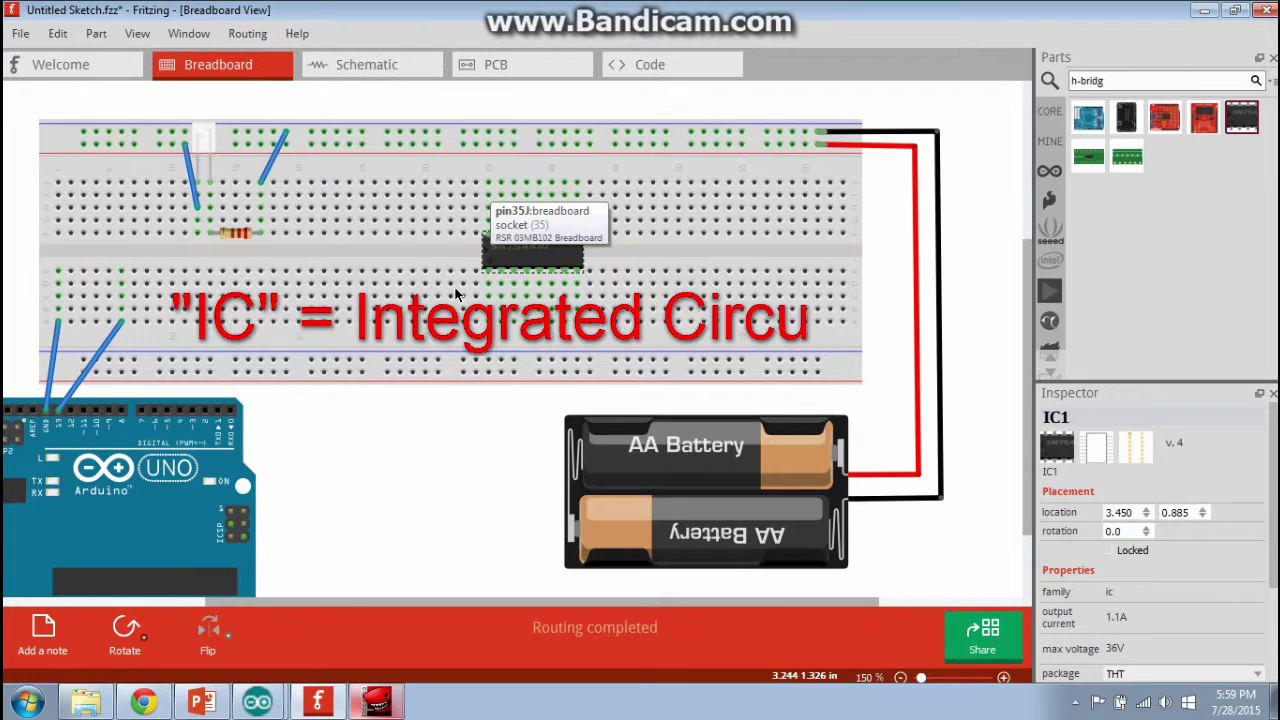
Move the H-Bridge chip into the upper terminal rows and back across the centre gap, ending at columns 32 to 39
left_click_drag(515, 254, 481, 212)
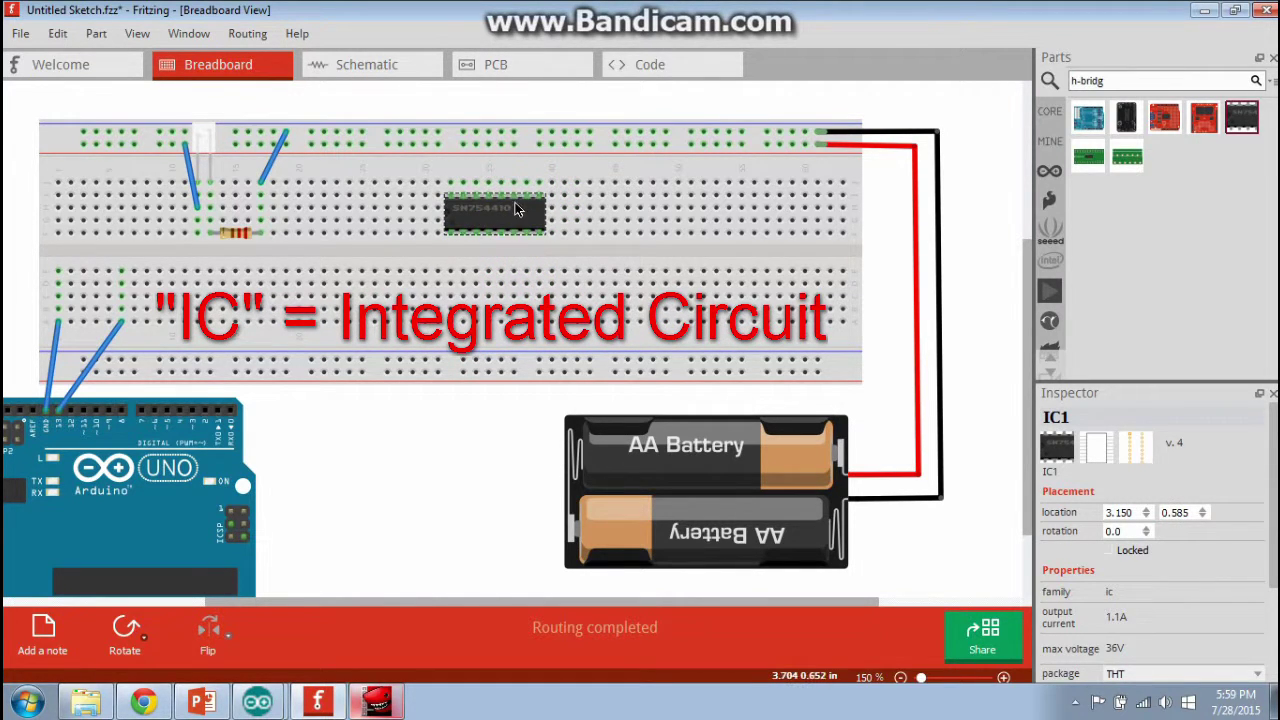
key("Up")
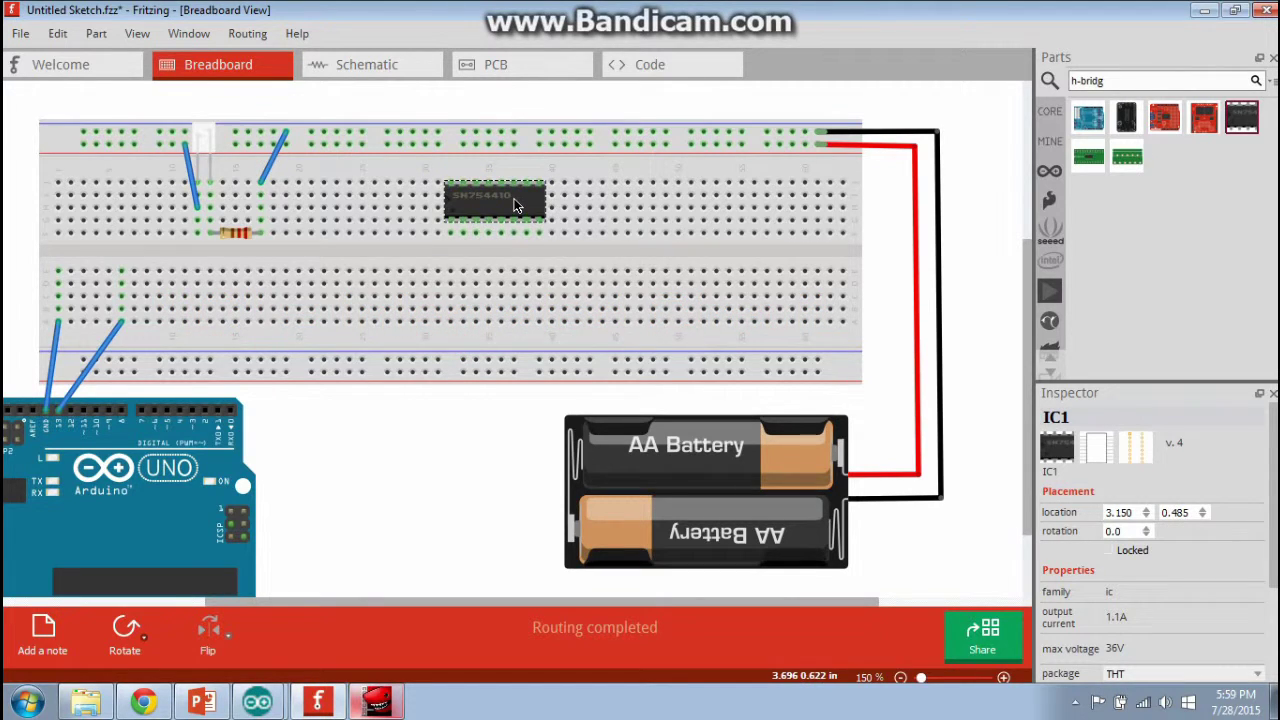
key("Down")
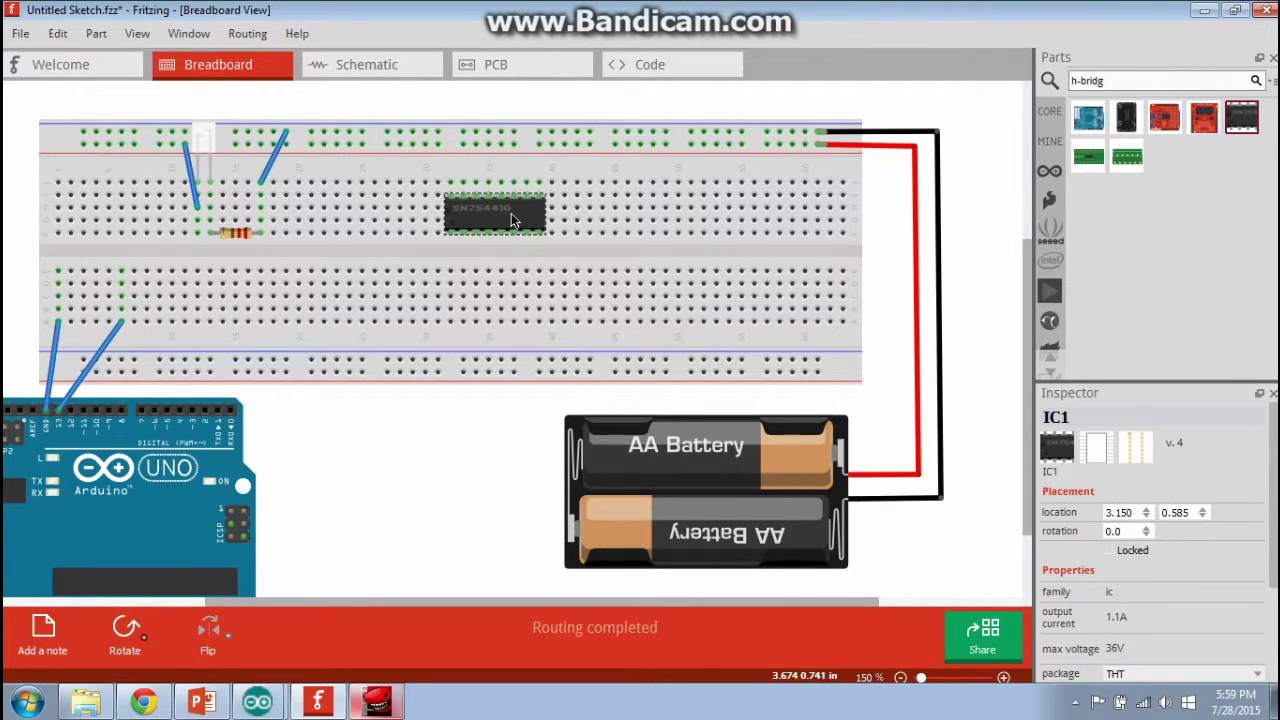
left_click_drag(511, 213, 521, 255)
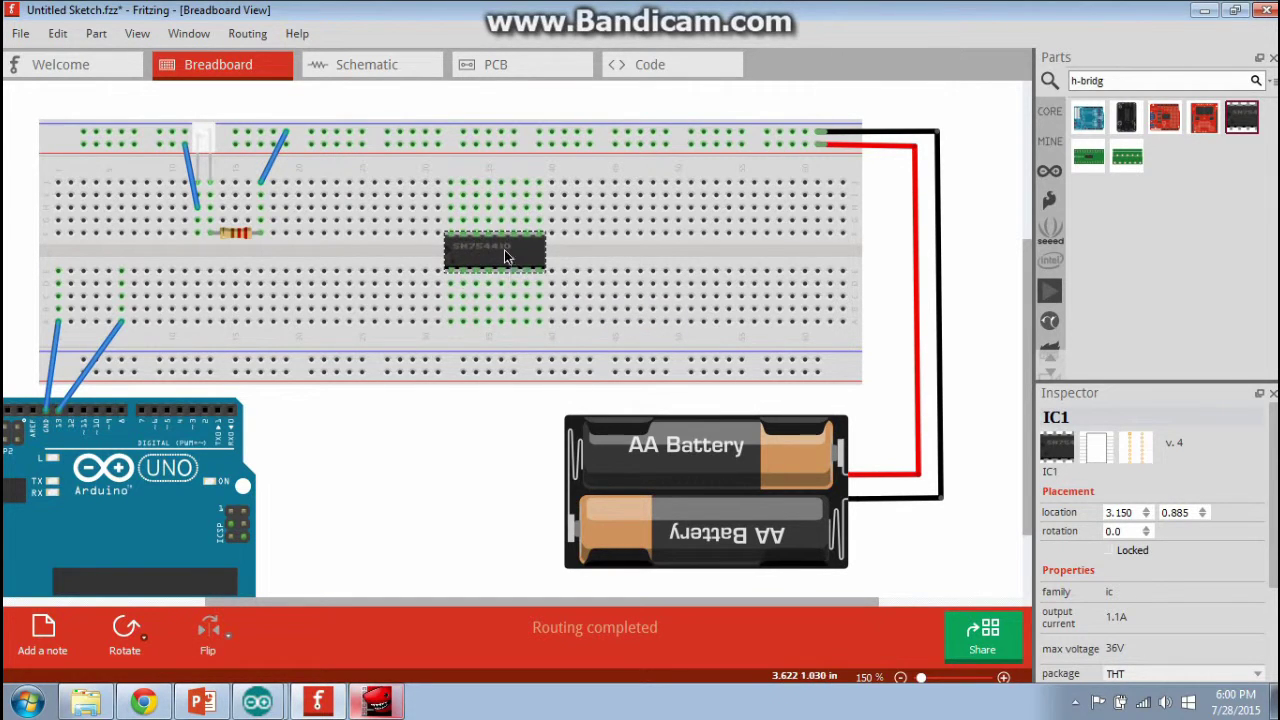
left_click_drag(504, 249, 506, 208)
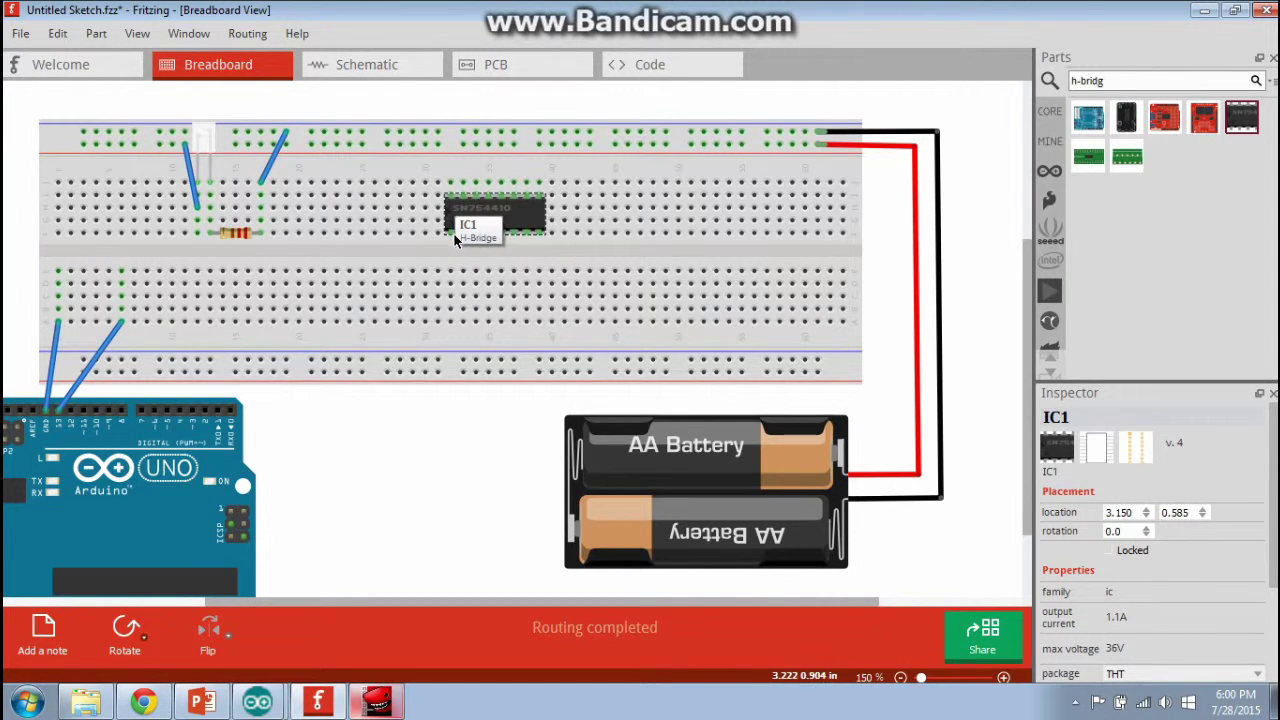
left_click_drag(477, 218, 490, 270)
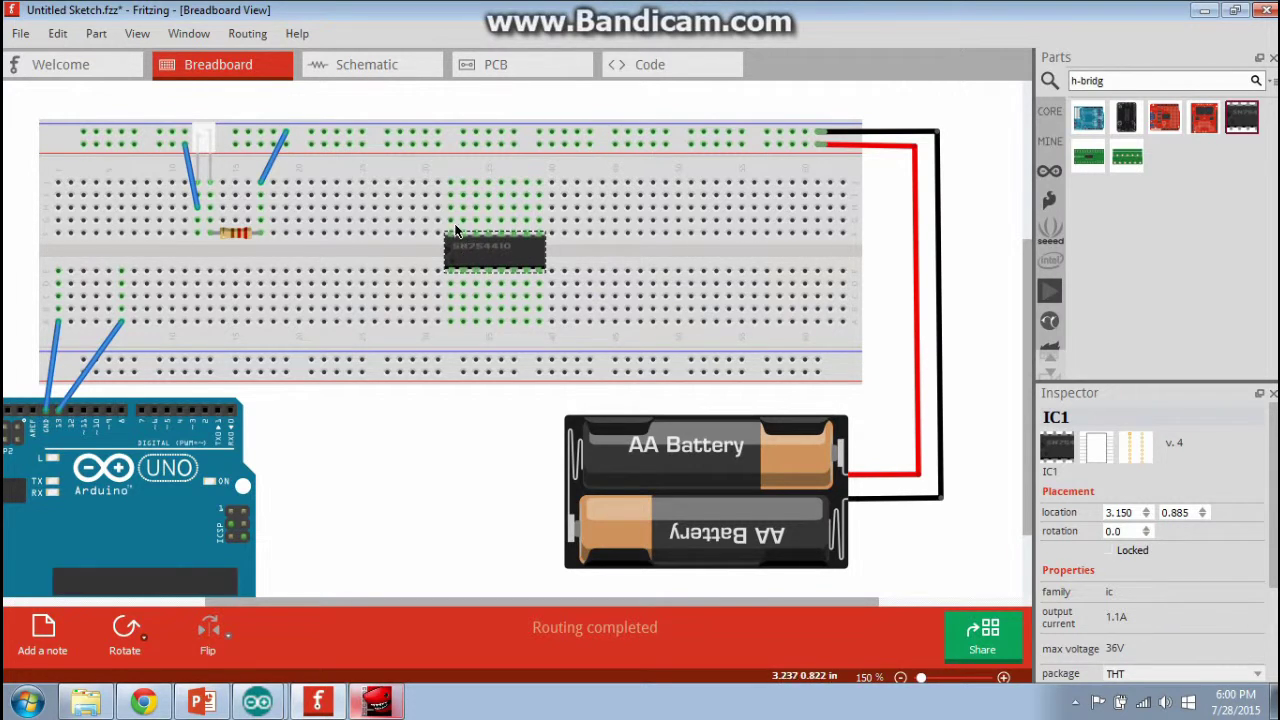
Run loose-ended wires from holes J32 and J38 past the breadboard's upper edge and from D37 and D34 past its lower edge
left_click_drag(452, 186, 435, 103)
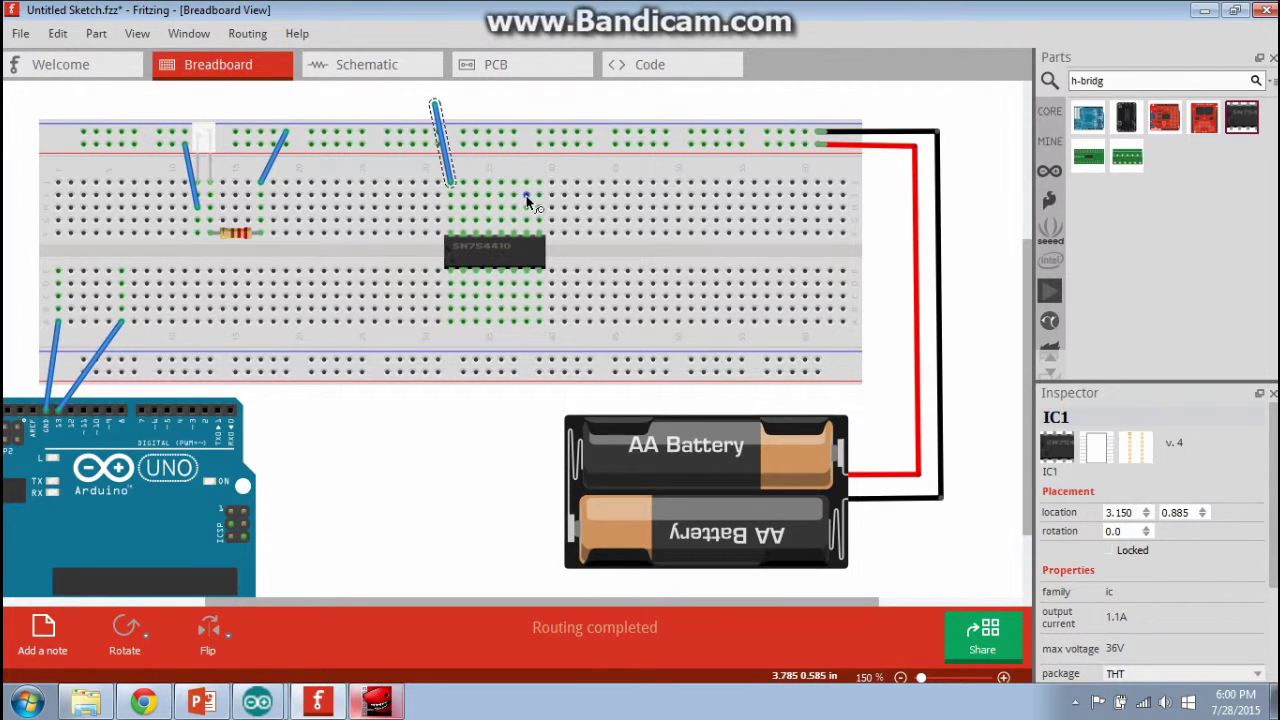
left_click_drag(528, 186, 545, 103)
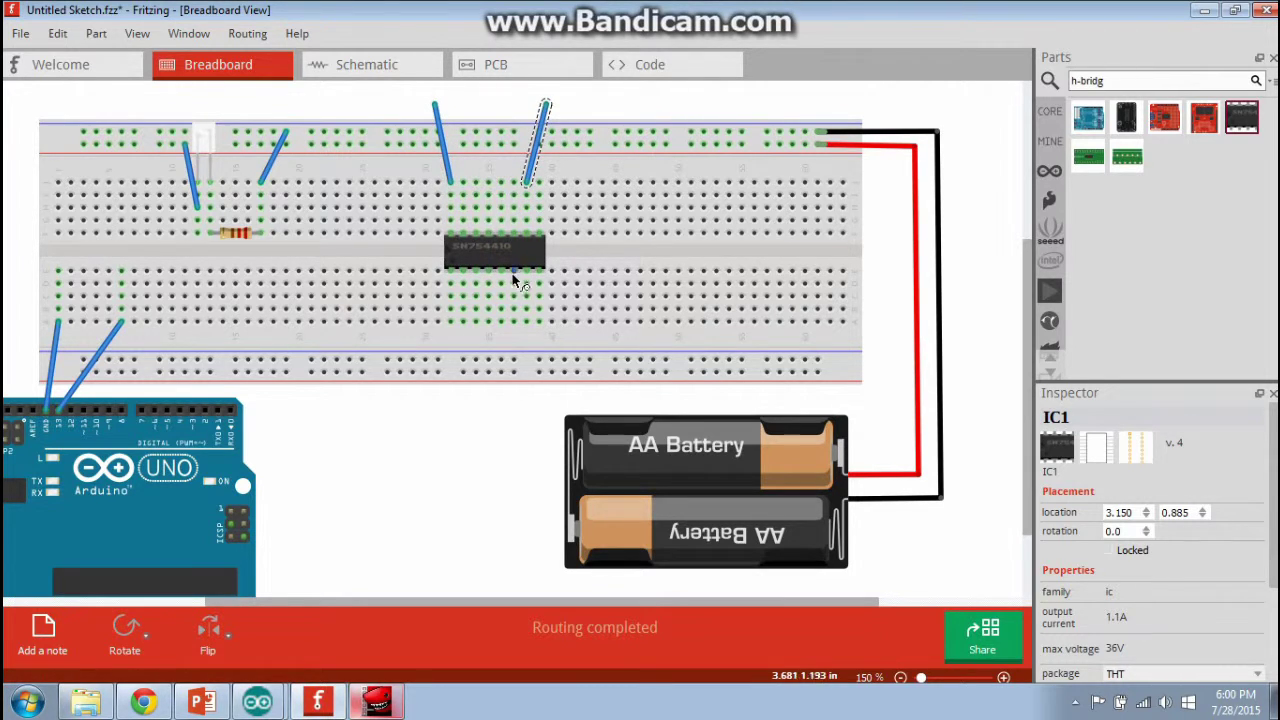
left_click_drag(512, 284, 486, 405)
left_click_drag(476, 284, 410, 462)
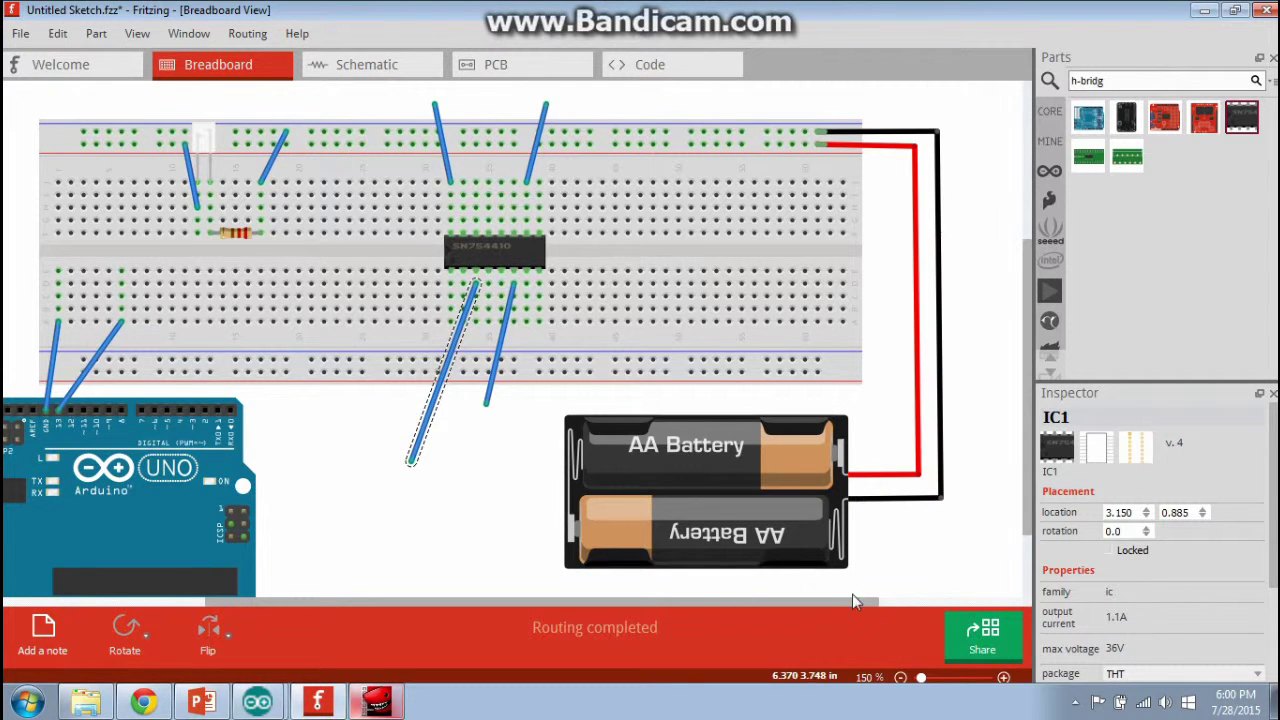
left_click(901, 677)
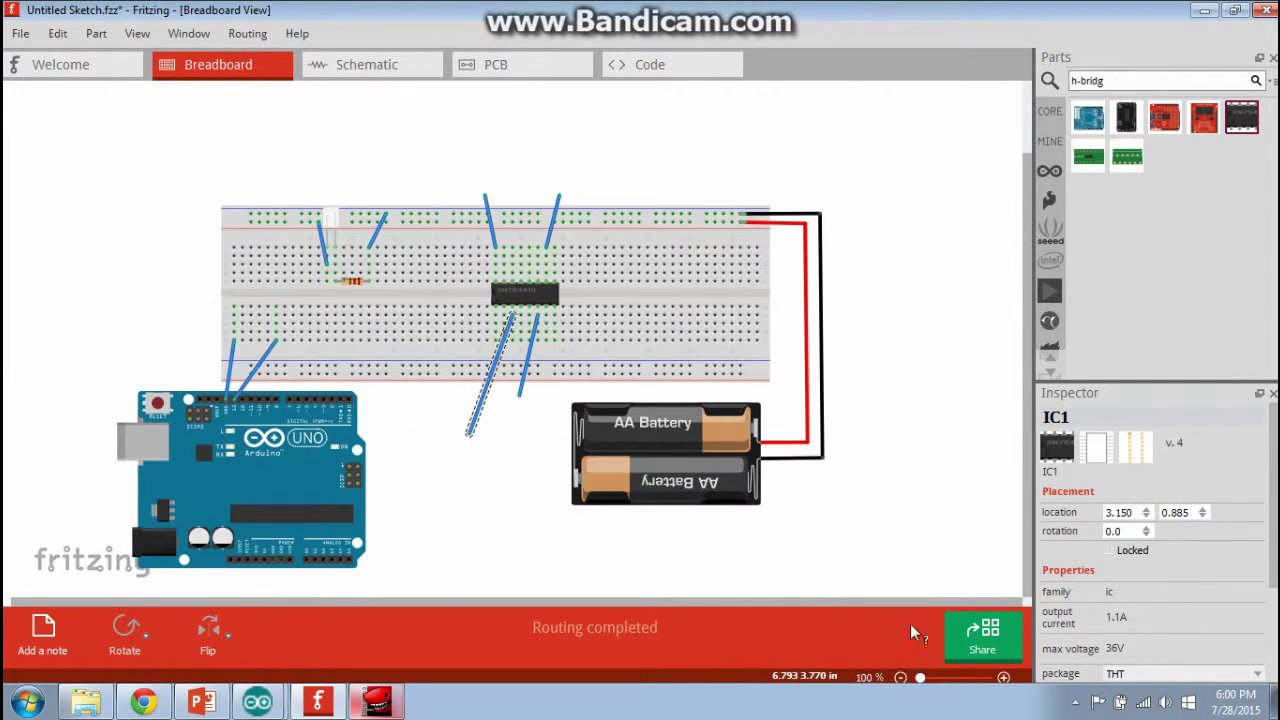